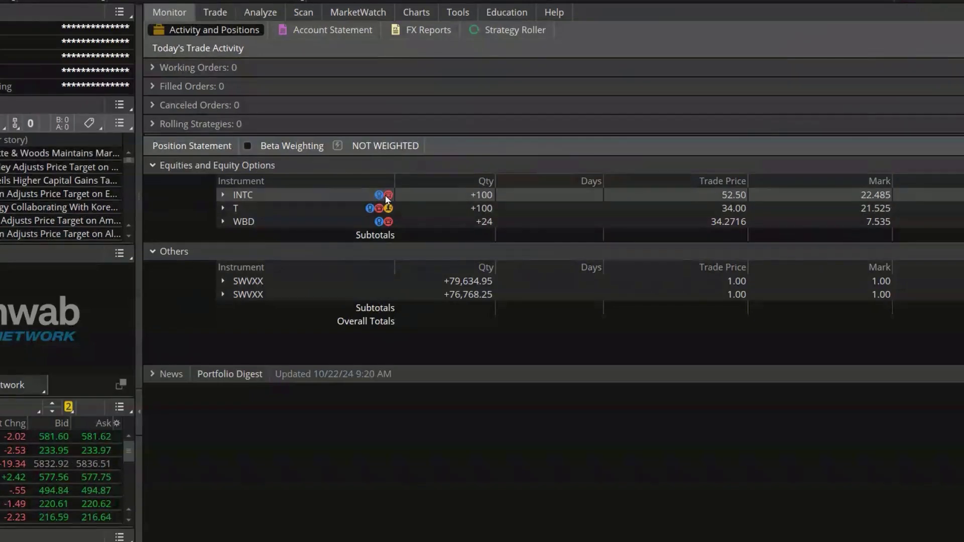
# Step: Read through the "Uncovering Potential: AT&T's Earnings Preview" news story for the T position and close the news window
pyautogui.moveTo(386, 197)
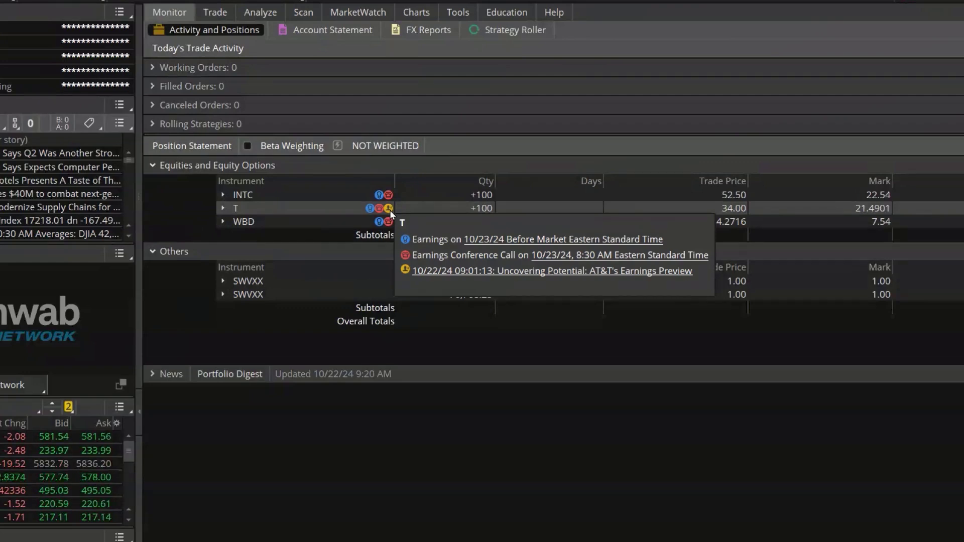
pyautogui.click(540, 273)
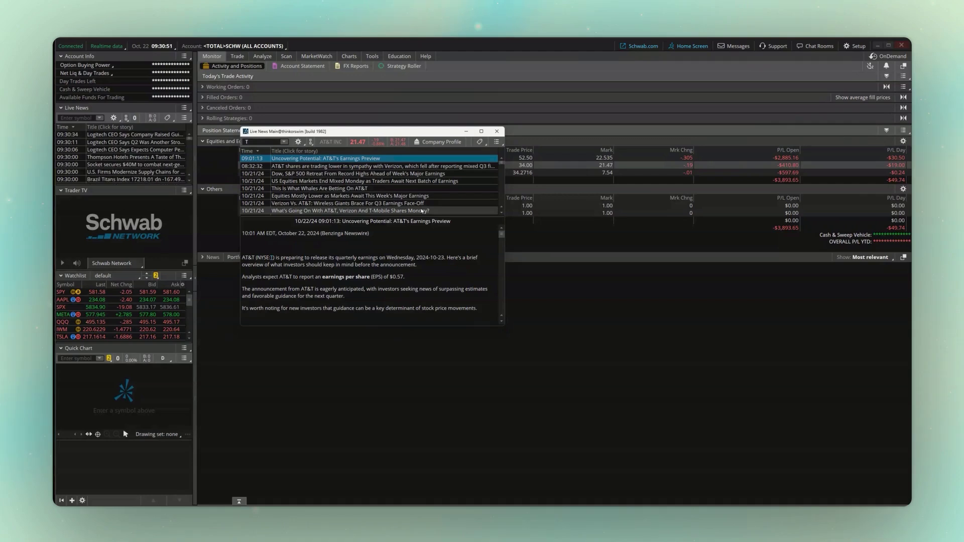
pyautogui.scroll(-8, 410, 234)
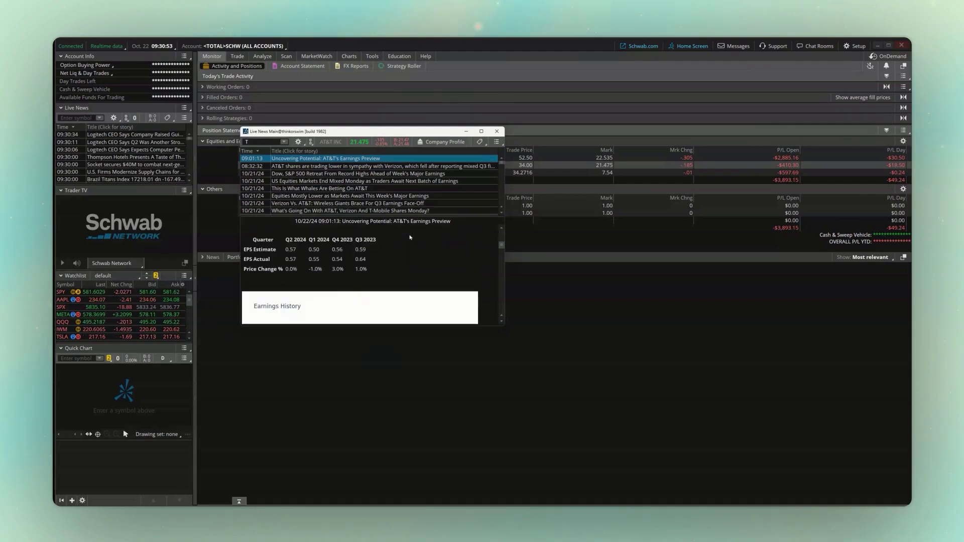
pyautogui.scroll(-3, 409, 237)
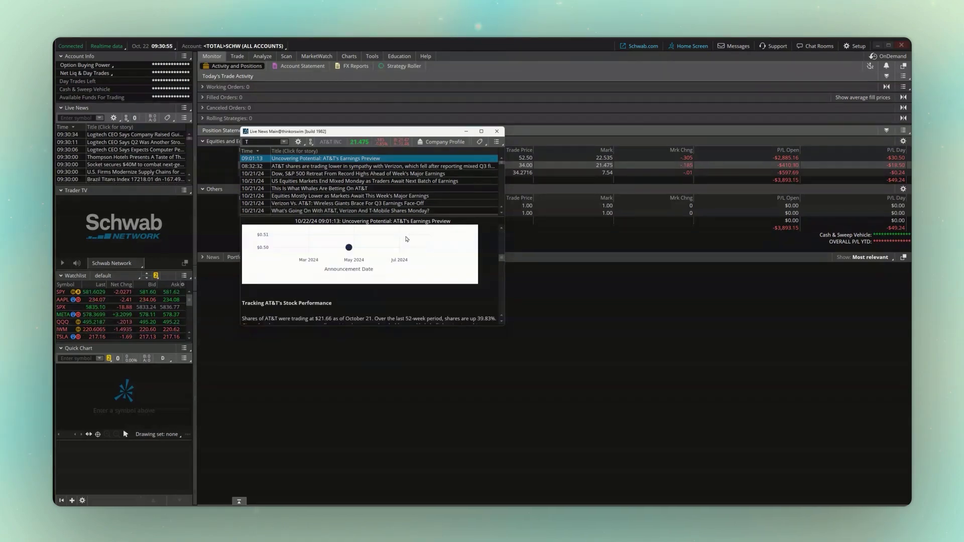
pyautogui.click(497, 131)
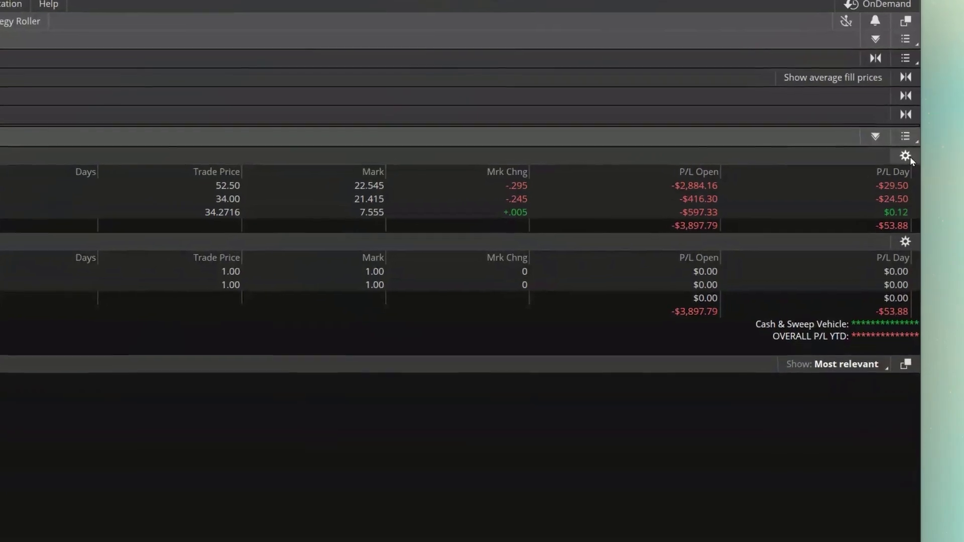
# Step: Customize the Equities and Equity Options columns, looking up "p/l" and adding P/L Percent to the current set
pyautogui.click(906, 156)
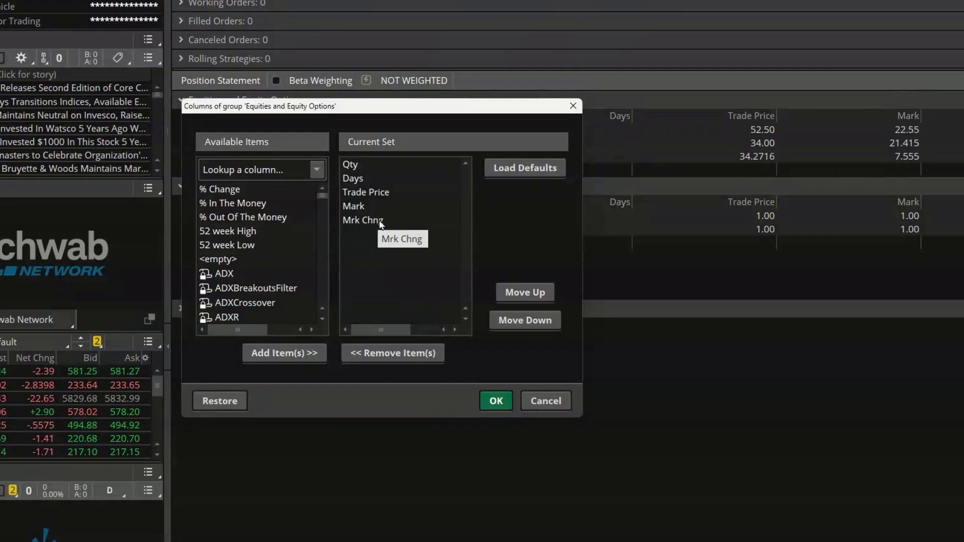
pyautogui.scroll(-15, 274, 217)
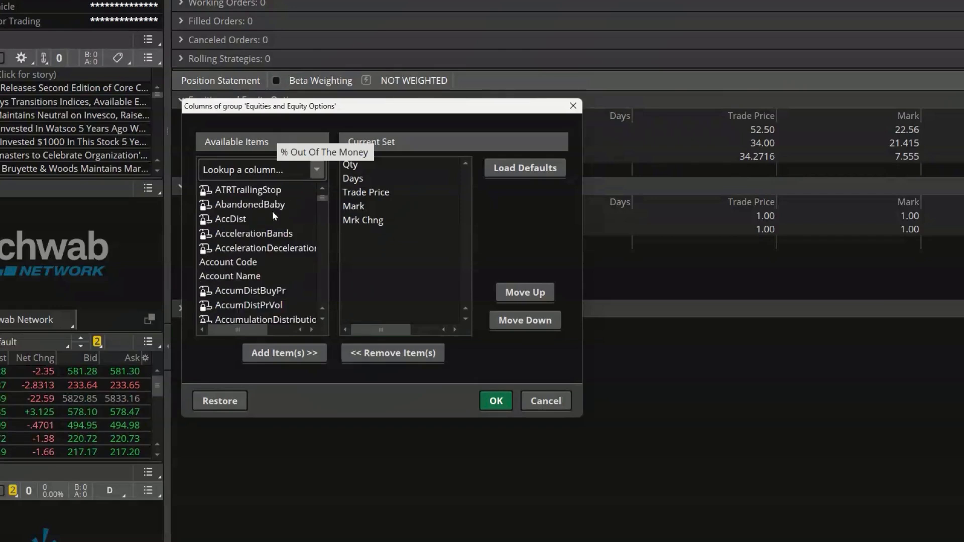
pyautogui.scroll(-20, 273, 214)
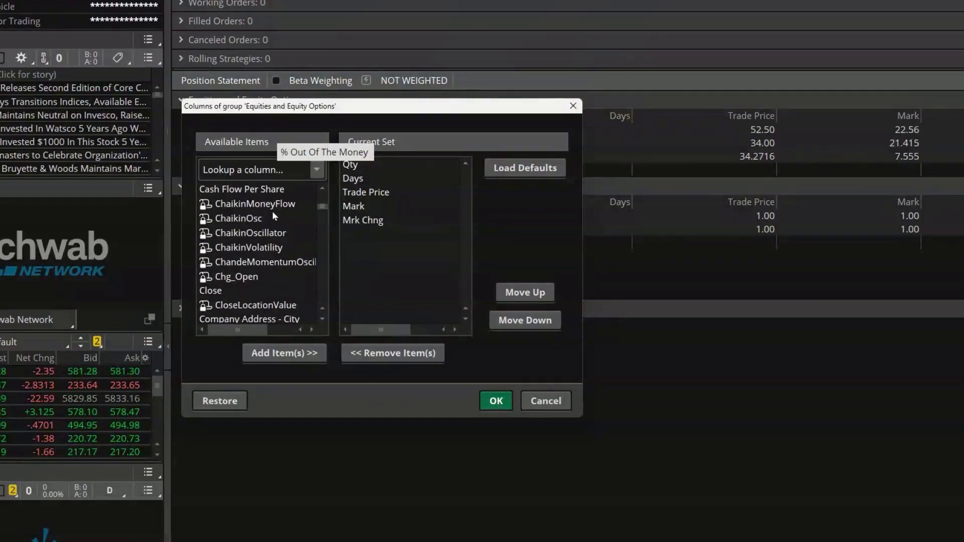
pyautogui.scroll(-20, 254, 234)
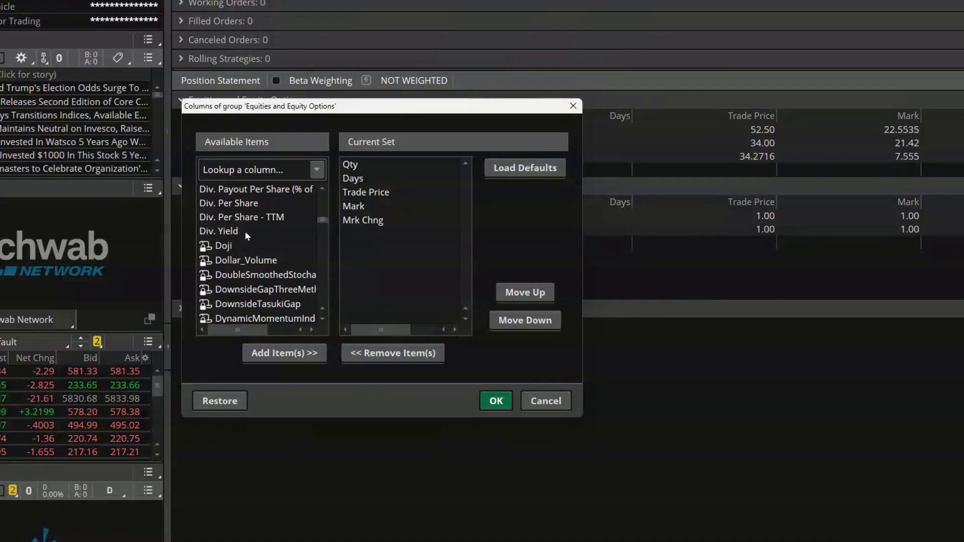
pyautogui.click(247, 167)
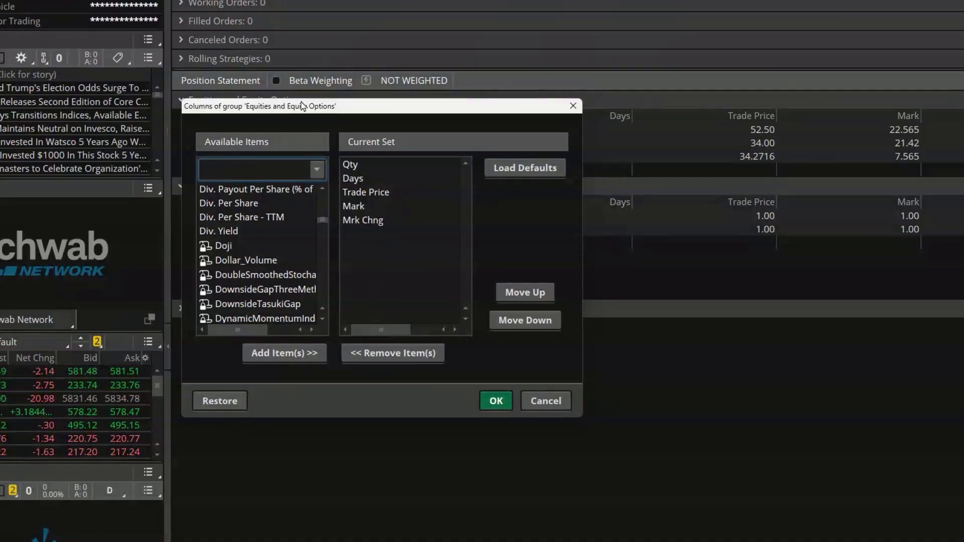
pyautogui.write('p/l')
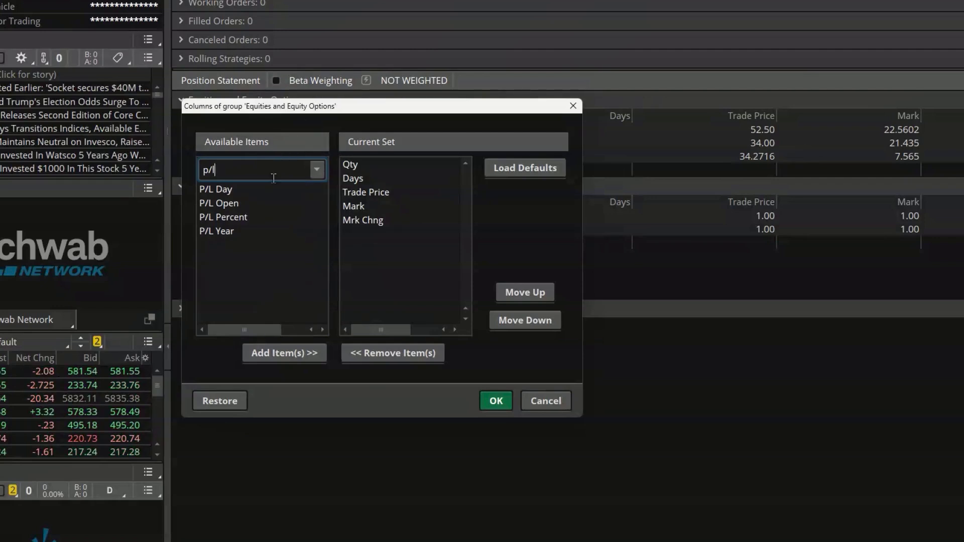
pyautogui.click(241, 218)
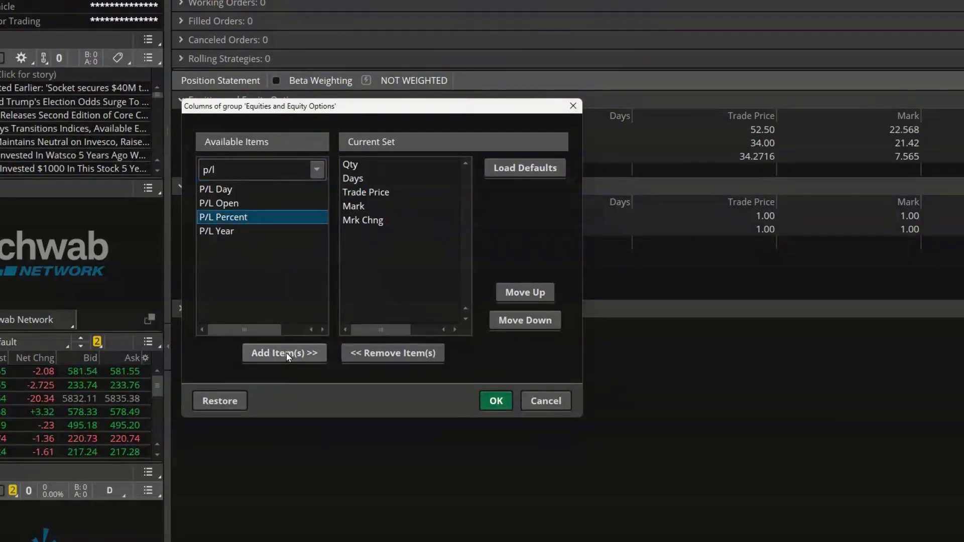
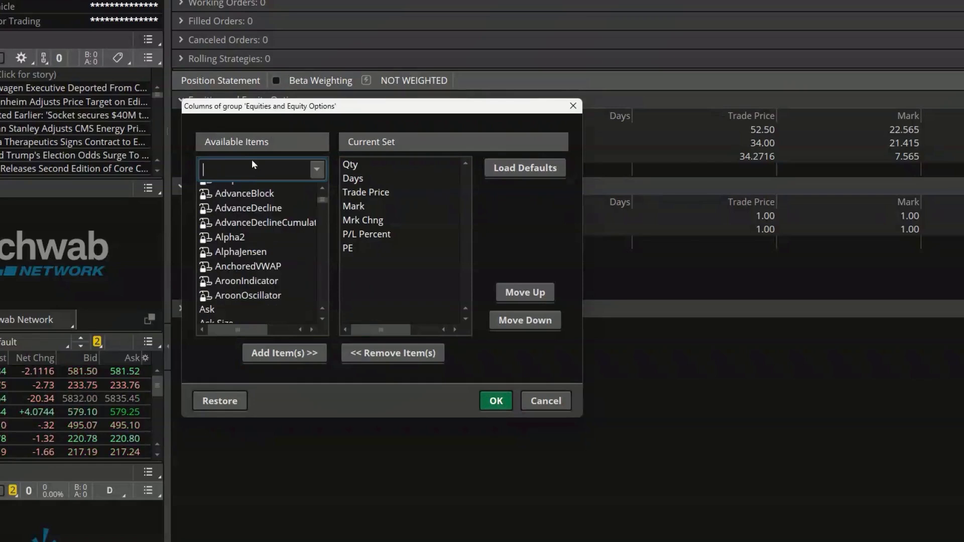
# Step: Look up "yiel" among the available columns and add Yield to the current set
pyautogui.write('yiel')
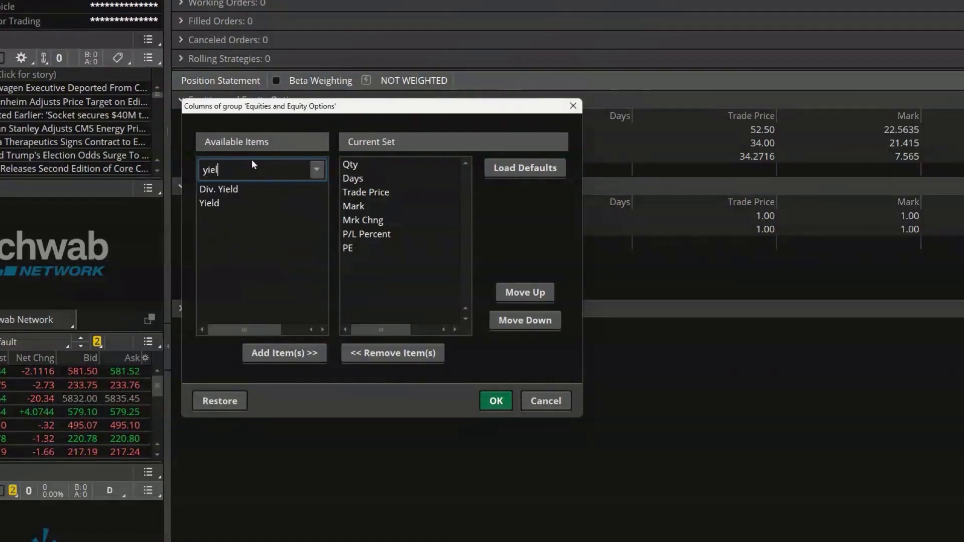
pyautogui.click(231, 202)
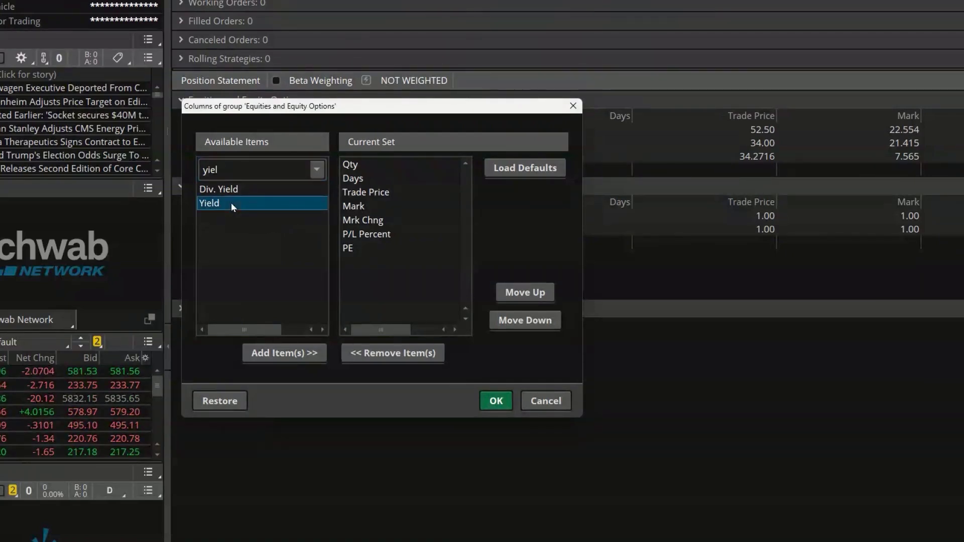
pyautogui.click(288, 353)
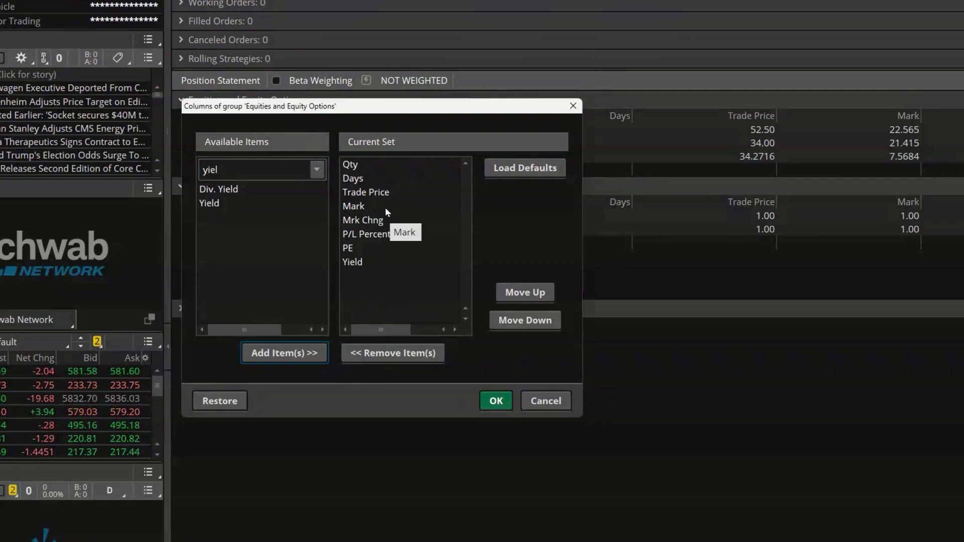
# Step: Reorder the current set so P/L Percent comes last and PE follows Yield, and apply the column changes
pyautogui.click(373, 236)
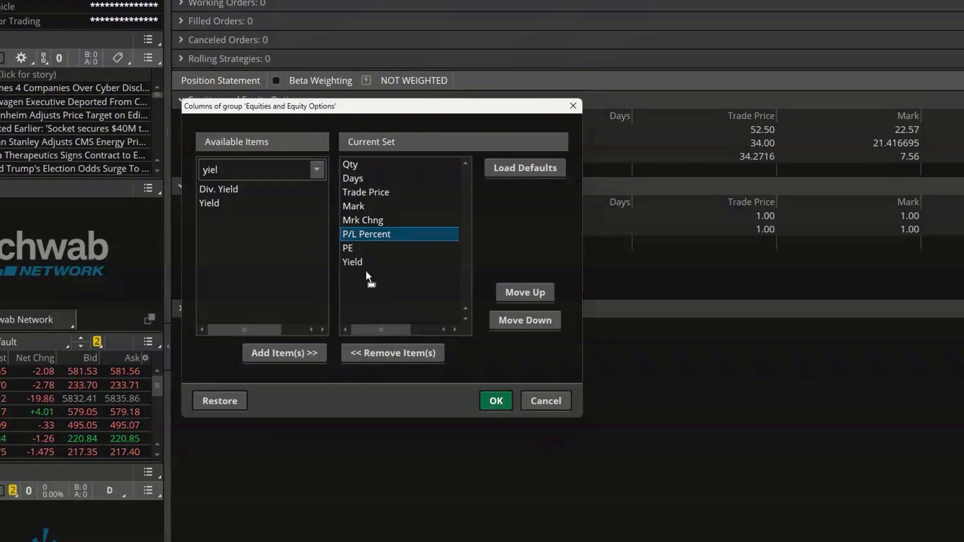
pyautogui.moveTo(366, 272); pyautogui.dragTo(366, 272)
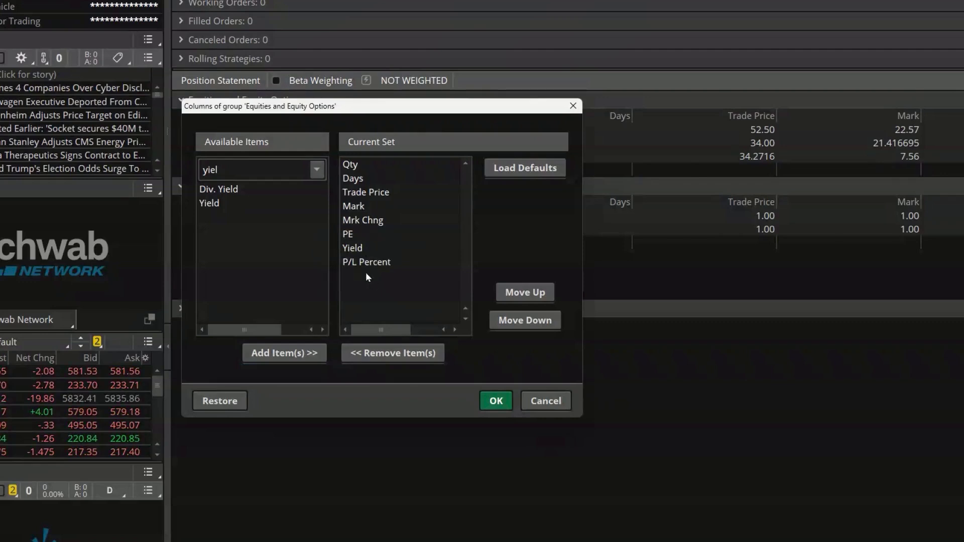
pyautogui.click(375, 235)
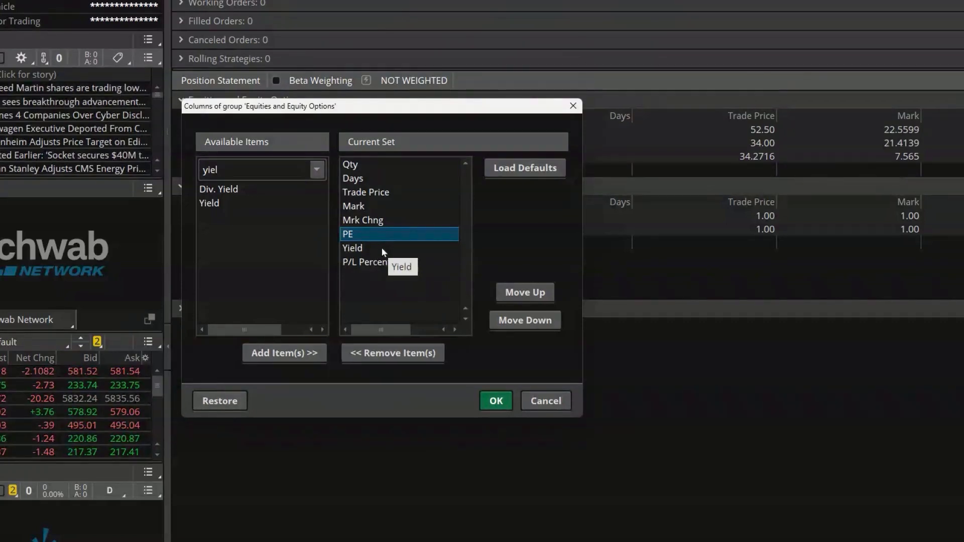
pyautogui.click(540, 326)
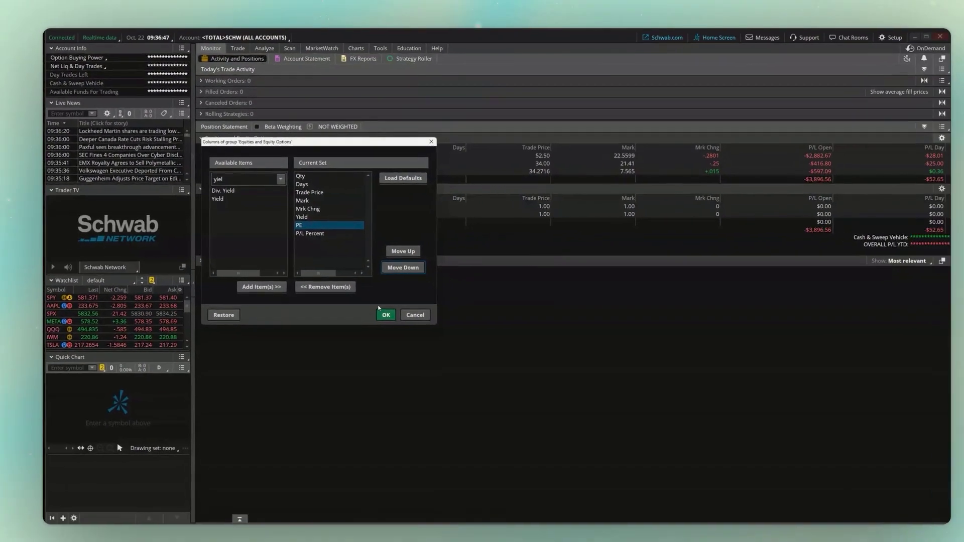
pyautogui.click(375, 308)
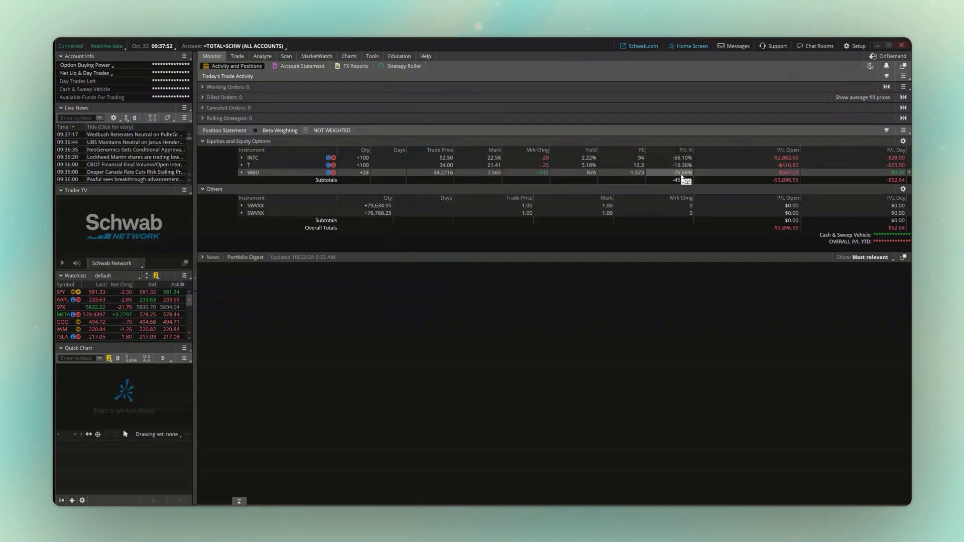
# Step: Sort the equity positions by PE in descending order
pyautogui.click(641, 151)
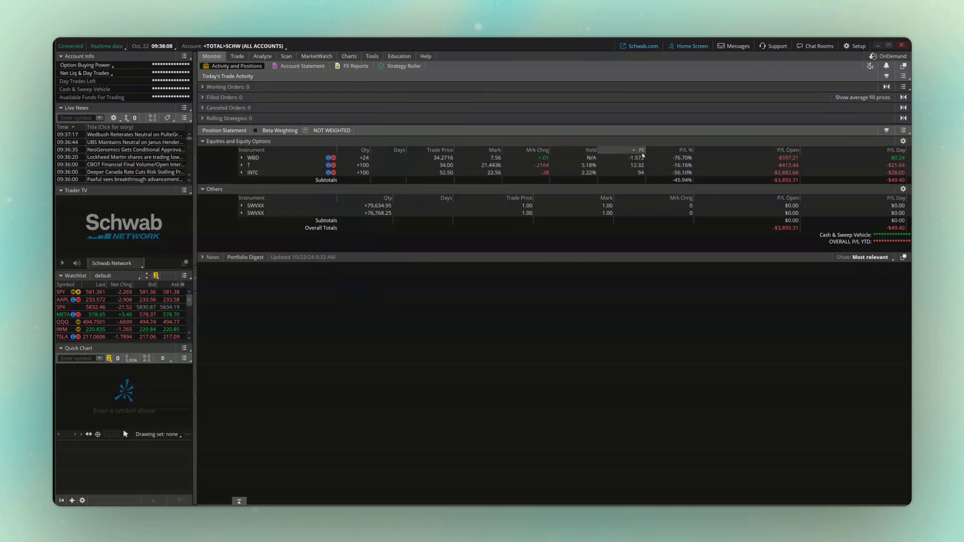
pyautogui.click(639, 150)
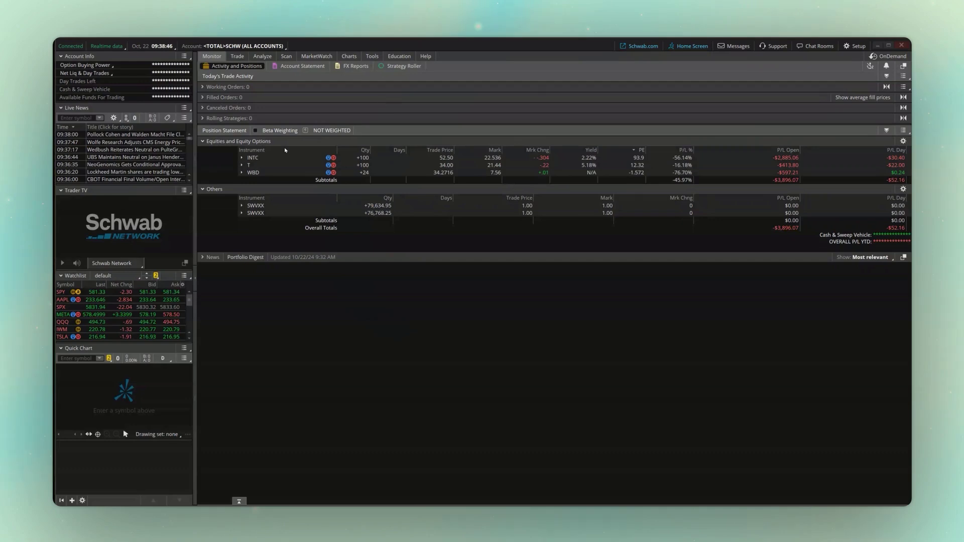
# Step: Switch the displayed account from all accounts to the Individual account
pyautogui.rightClick(259, 158)
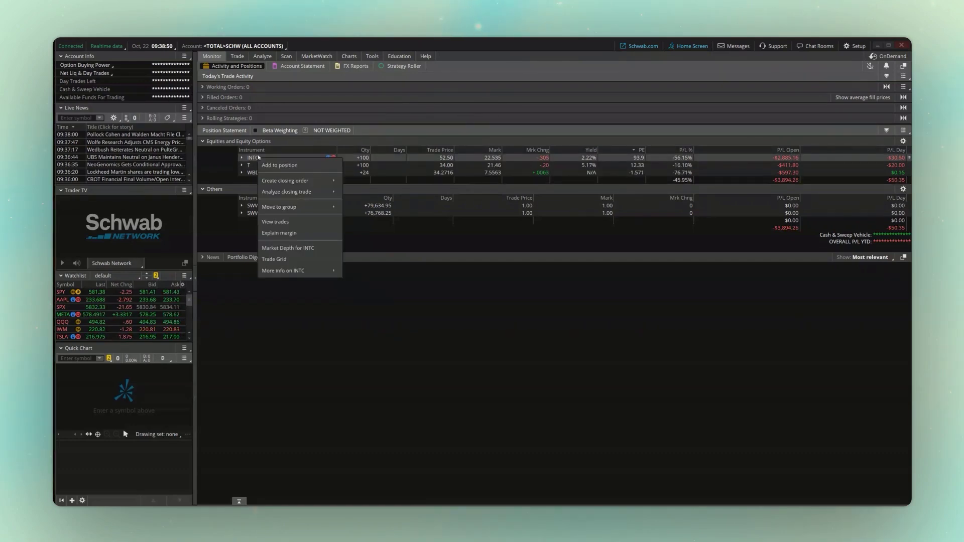
pyautogui.moveTo(283, 207)
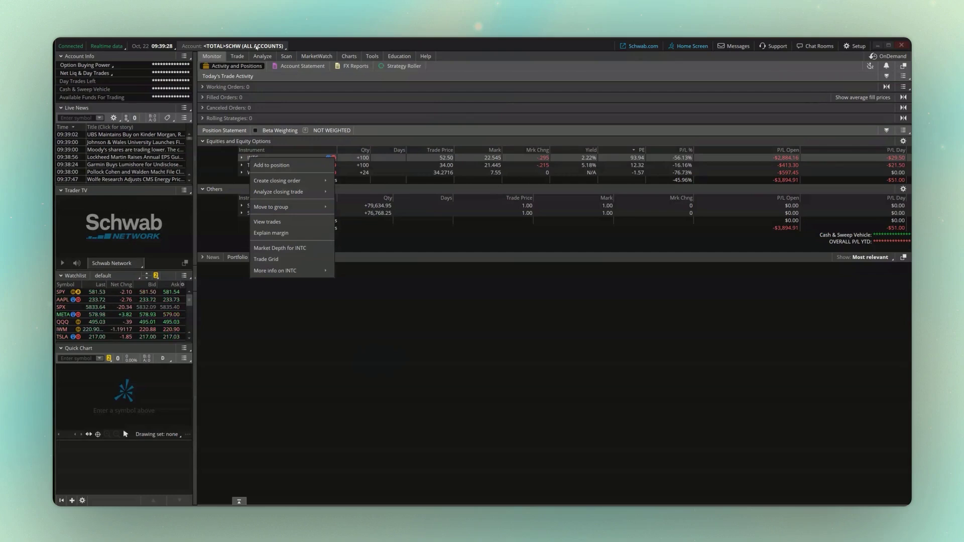
pyautogui.click(257, 46)
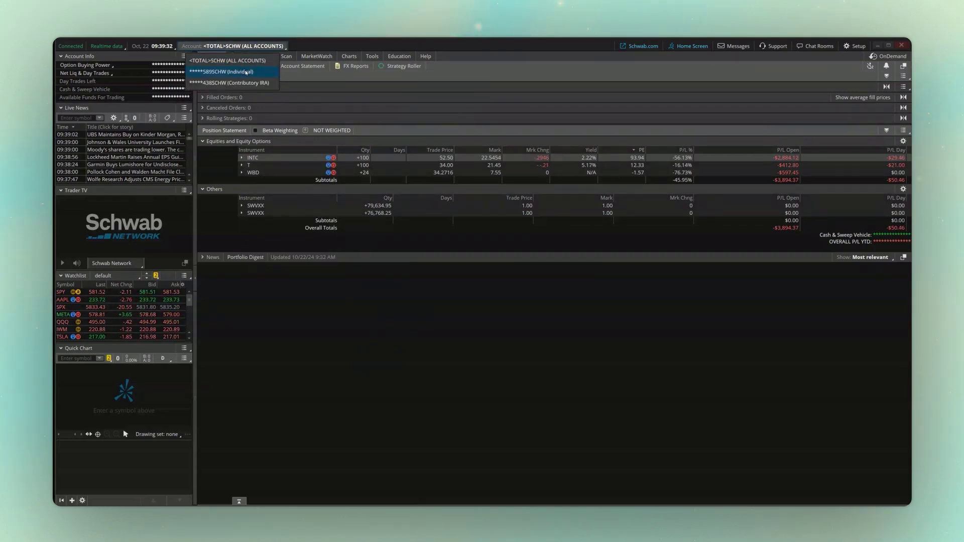
pyautogui.click(246, 72)
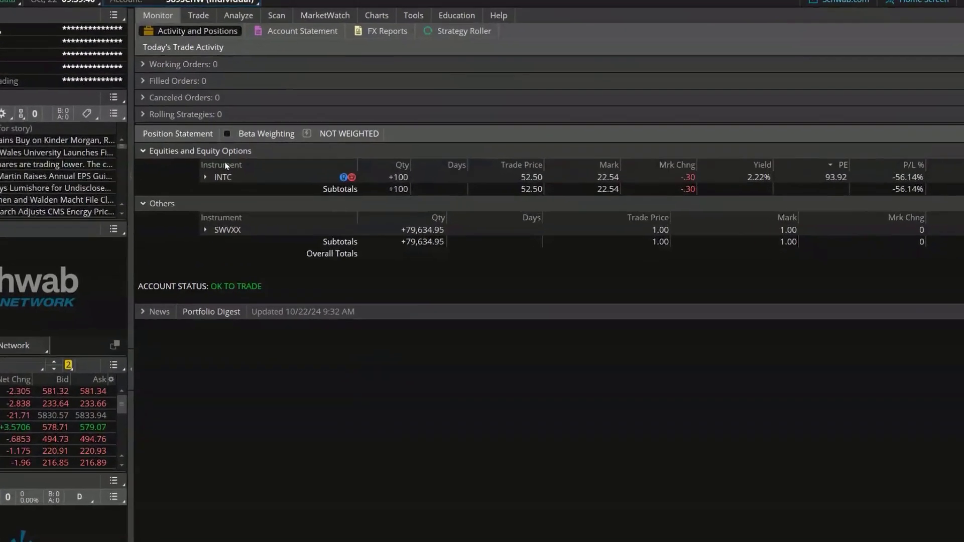
# Step: Move the INTC position into a new group named Tech
pyautogui.rightClick(255, 158)
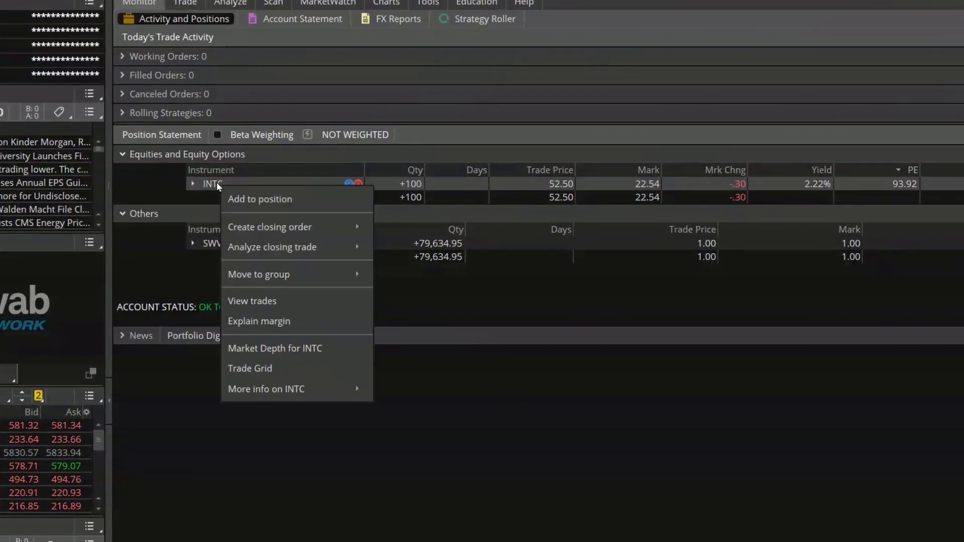
pyautogui.moveTo(286, 274)
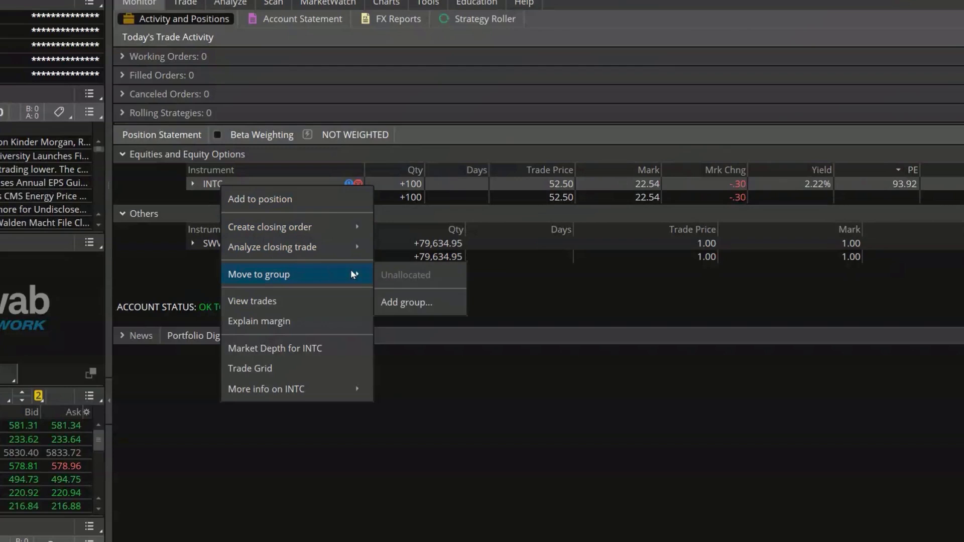
pyautogui.click(420, 304)
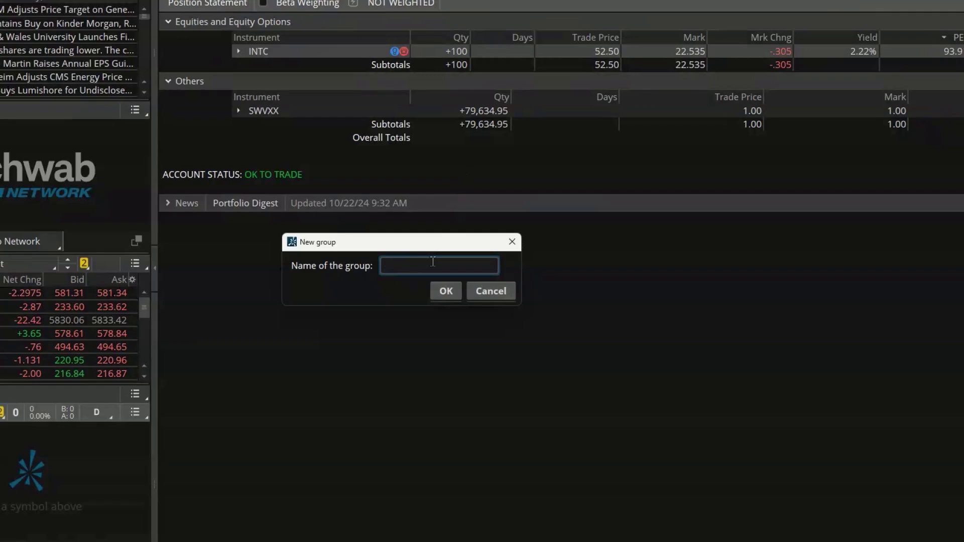
pyautogui.write('Tech')
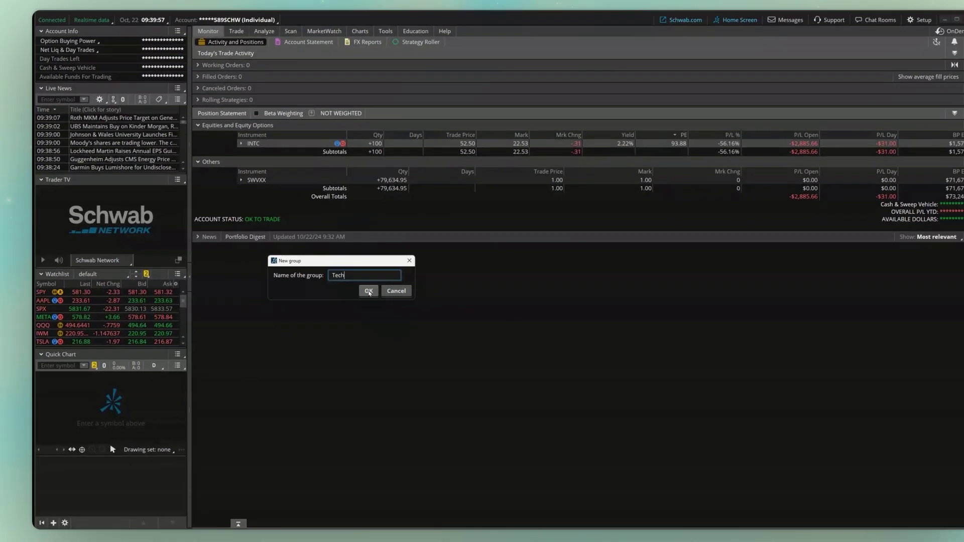
pyautogui.click(445, 291)
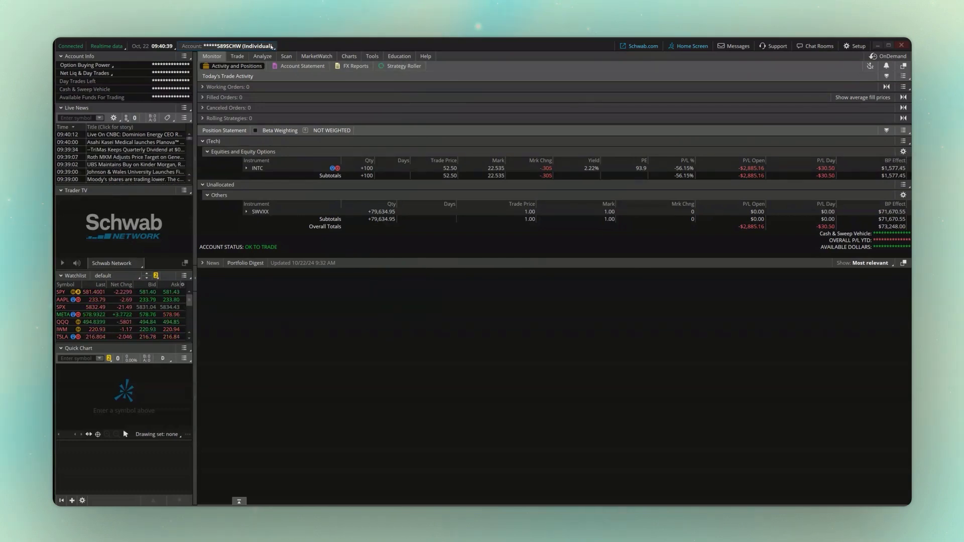
# Step: Switch the displayed account to all accounts and turn off the display of groups in the Position Statement
pyautogui.click(246, 45)
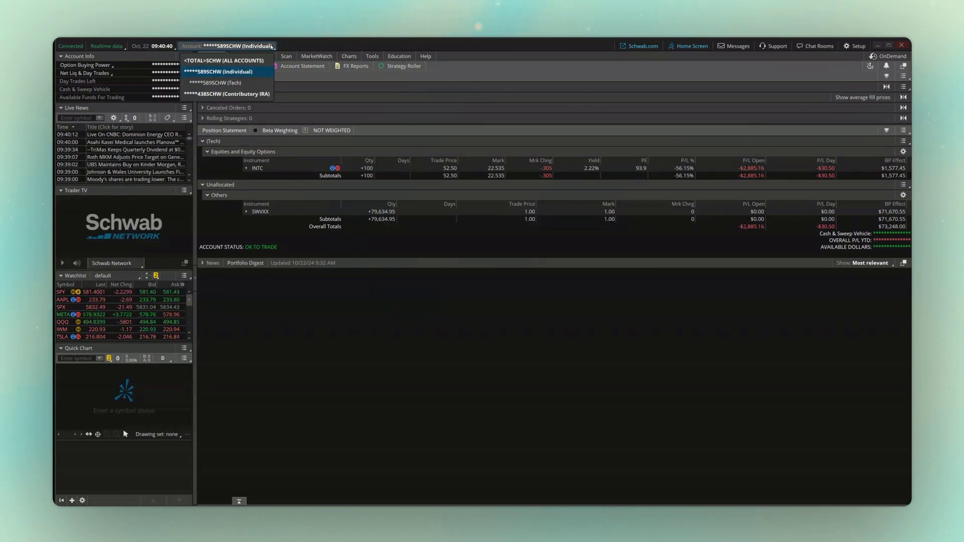
pyautogui.click(251, 61)
pyautogui.moveTo(255, 61)
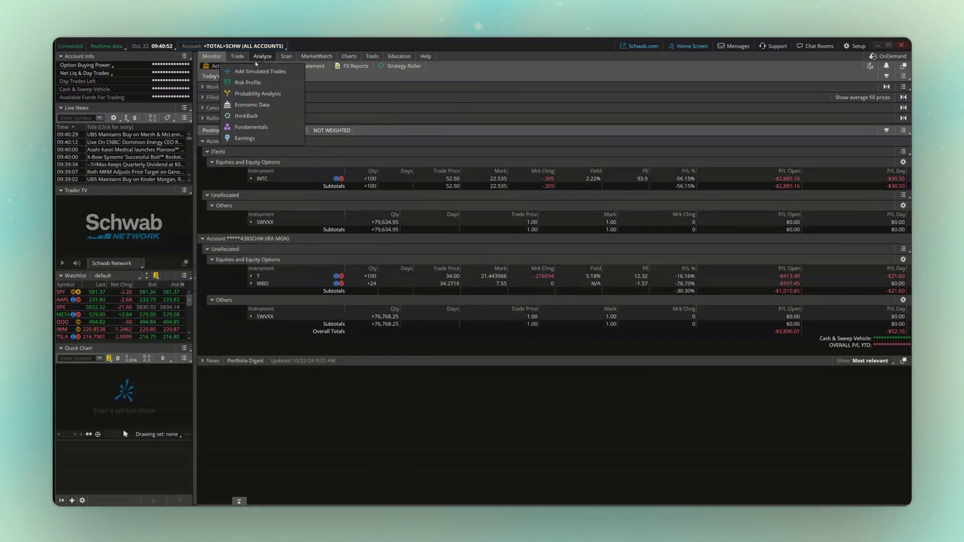
pyautogui.click(905, 130)
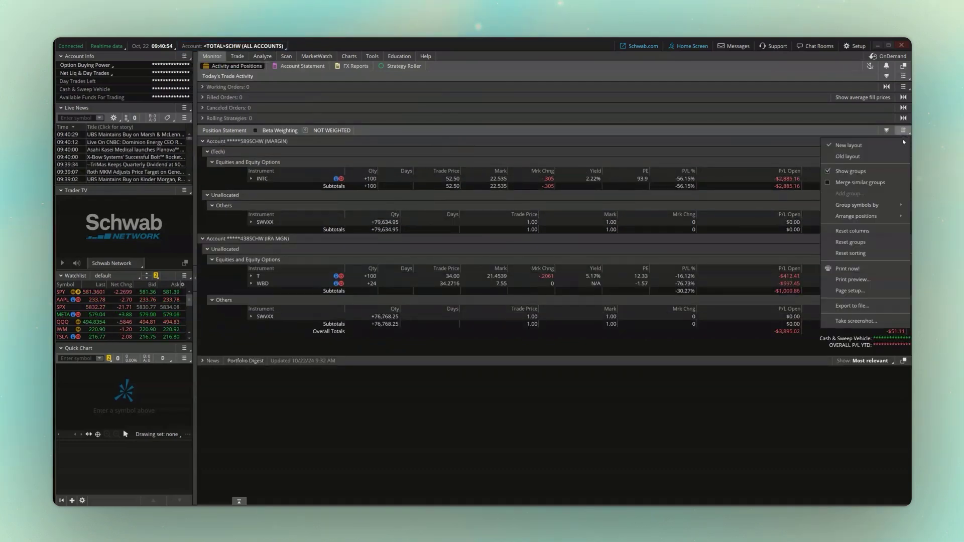
pyautogui.click(830, 173)
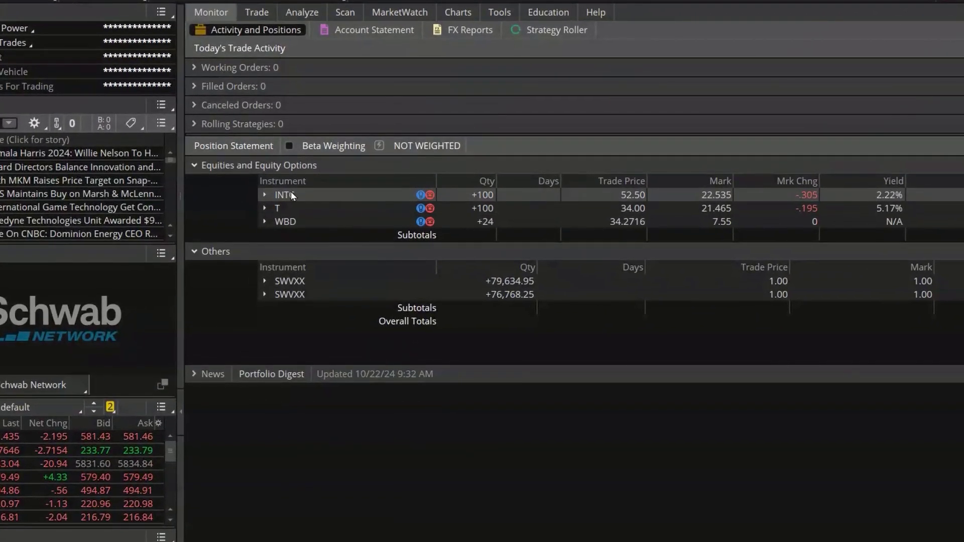
# Step: Create a closing limit order to sell 100 shares from the INTC position
pyautogui.rightClick(295, 193)
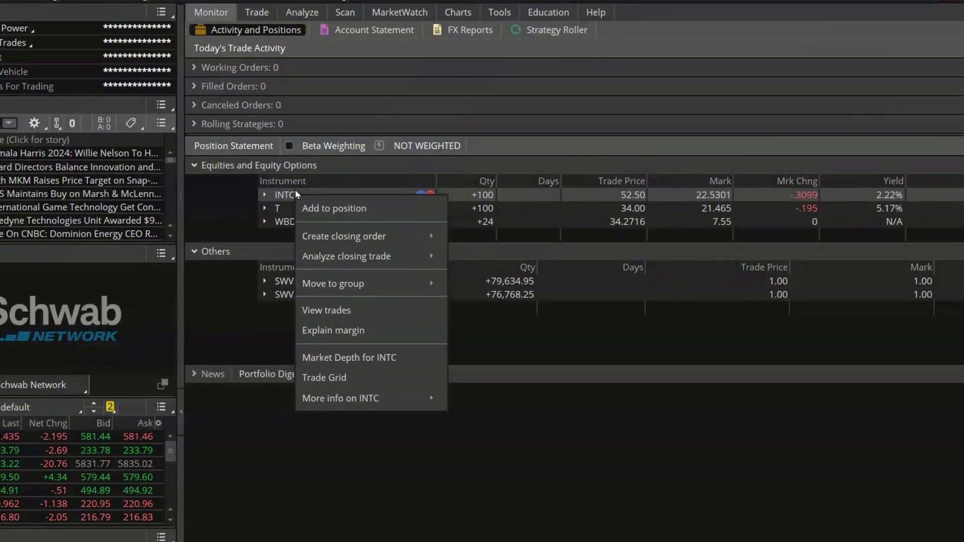
pyautogui.moveTo(354, 238)
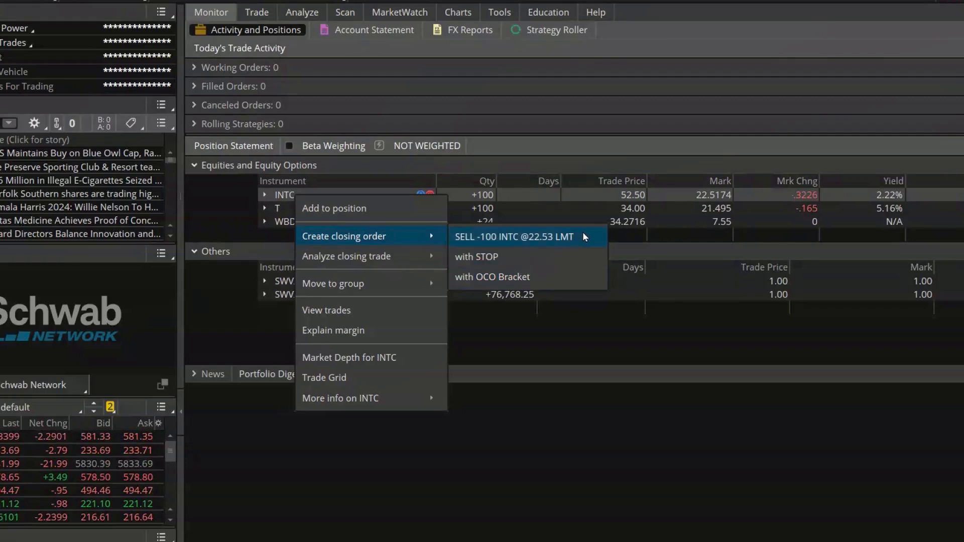
pyautogui.click(546, 240)
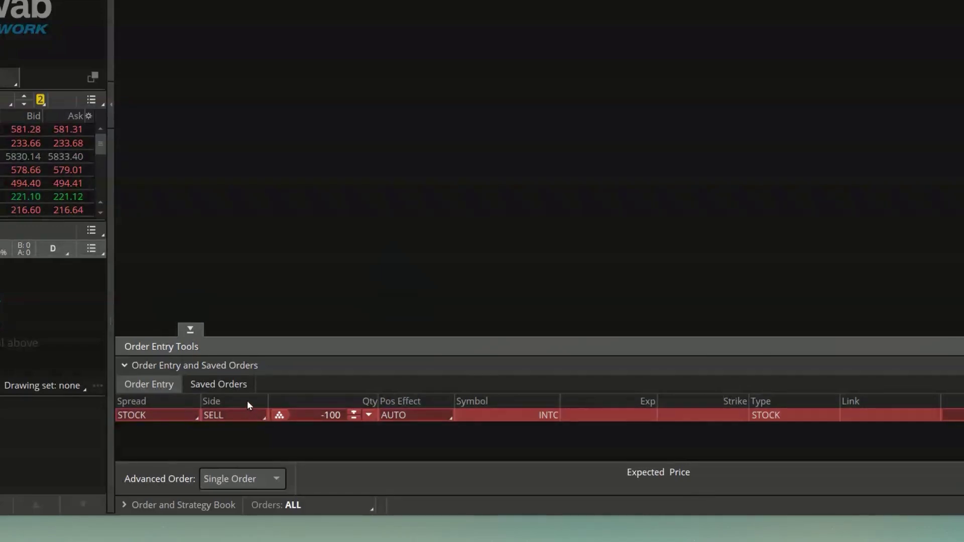
# Step: Try the BUY side on the INTC order and return it to SELL
pyautogui.click(207, 418)
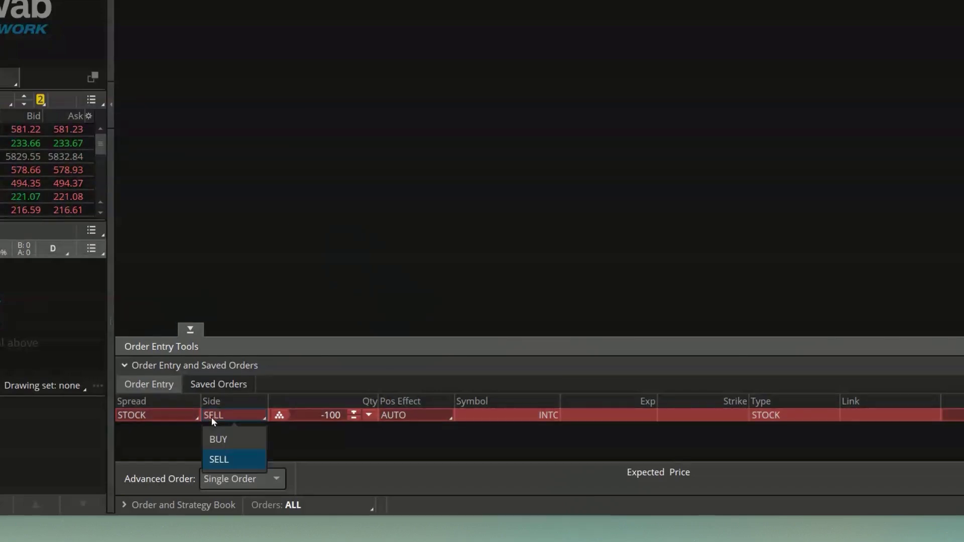
pyautogui.click(227, 440)
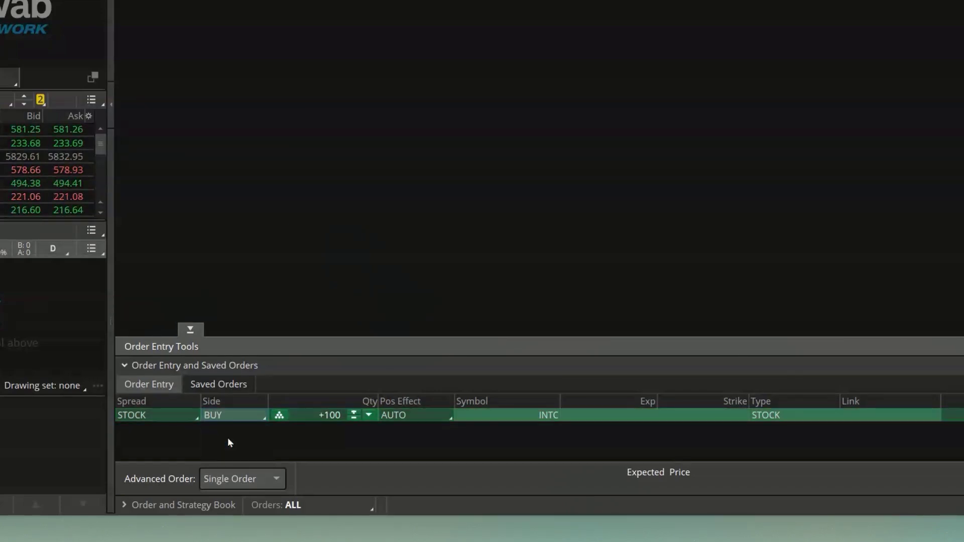
pyautogui.click(235, 420)
pyautogui.click(241, 459)
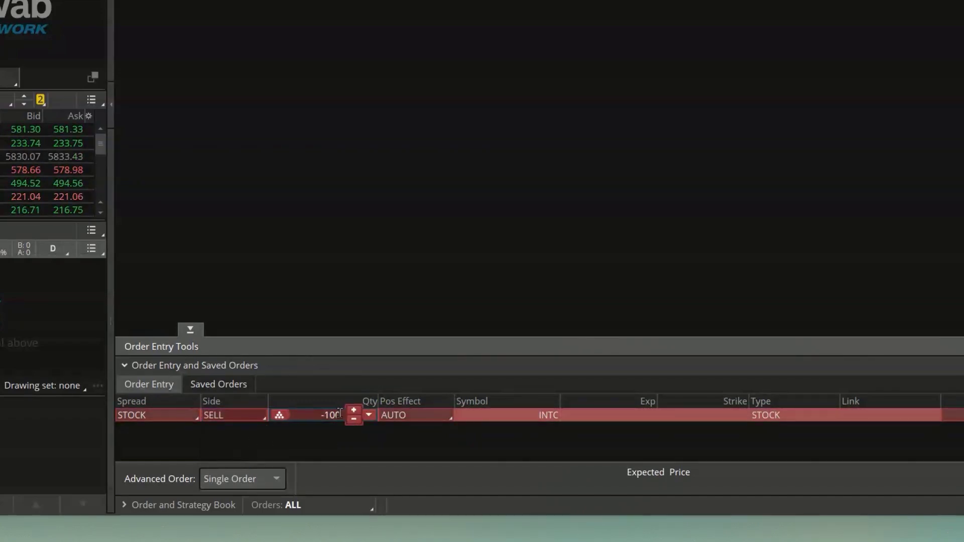
# Step: Set the INTC sell order's quantity to 50 shares and its limit price to 30.00
pyautogui.doubleClick(323, 415)
pyautogui.write('50')
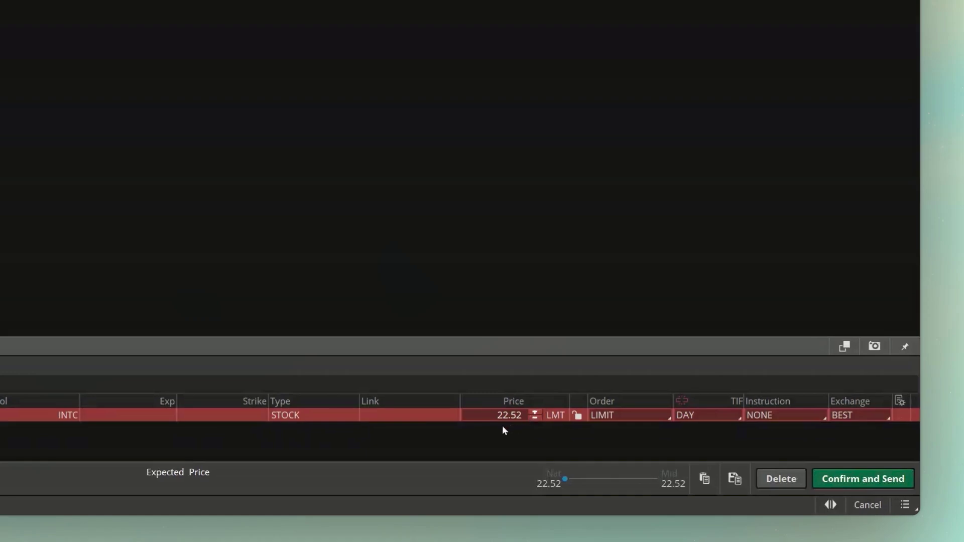
pyautogui.click(501, 416)
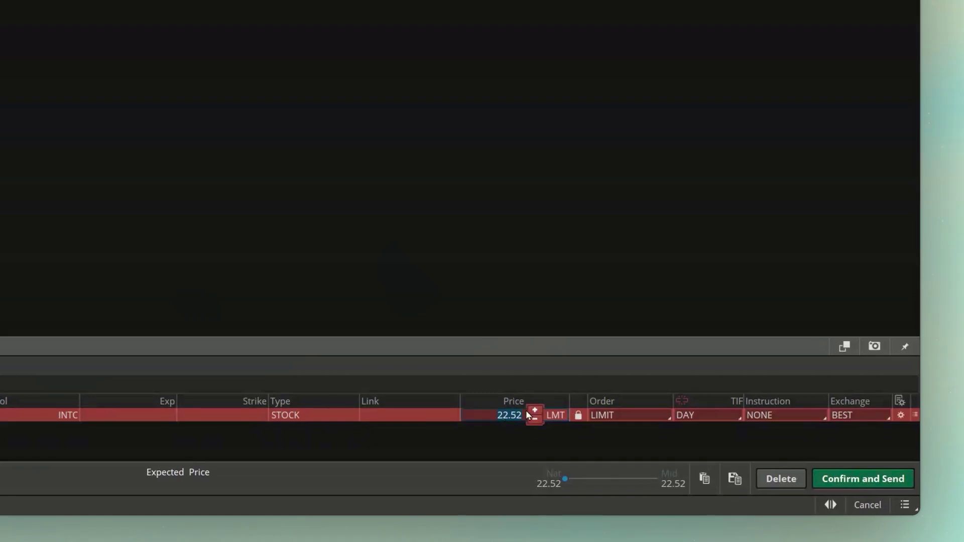
pyautogui.write('30')
pyautogui.press('Return')
# Step: Keep the order type as LIMIT, set the time in force to DAY, and confirm and send the INTC sell order
pyautogui.click(634, 417)
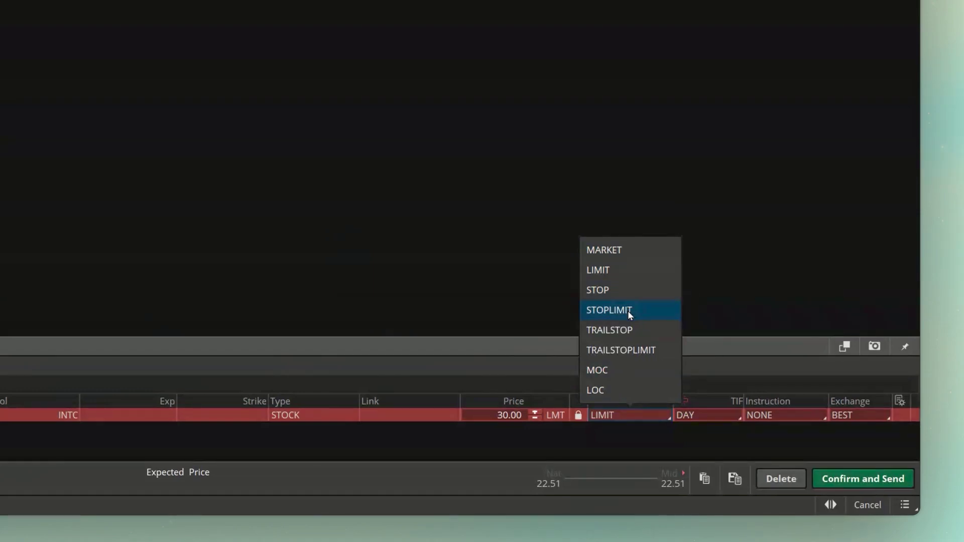
pyautogui.click(726, 419)
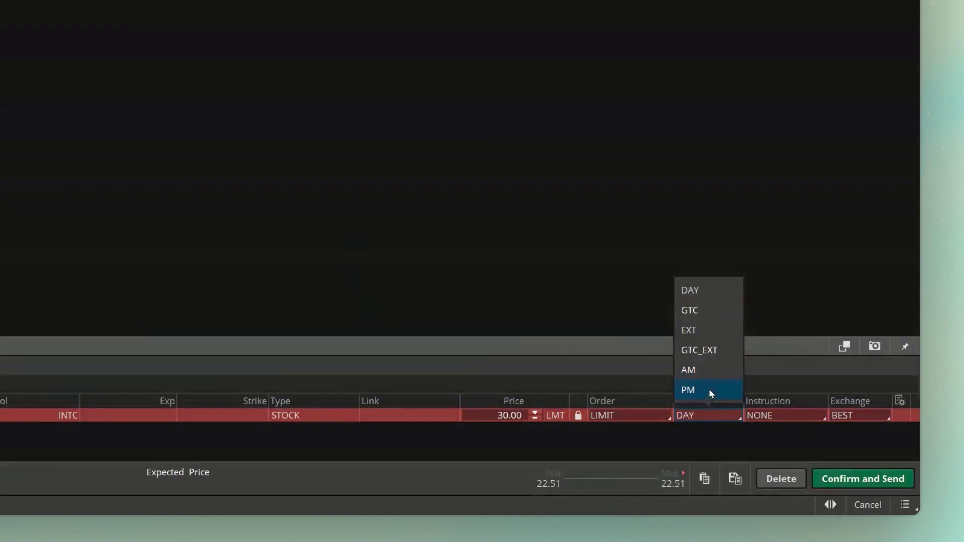
pyautogui.click(706, 291)
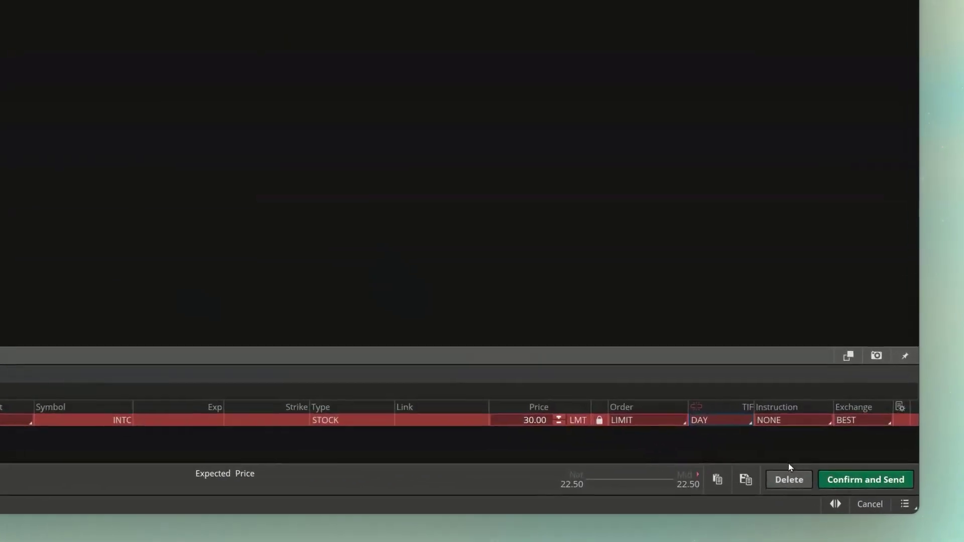
pyautogui.click(879, 486)
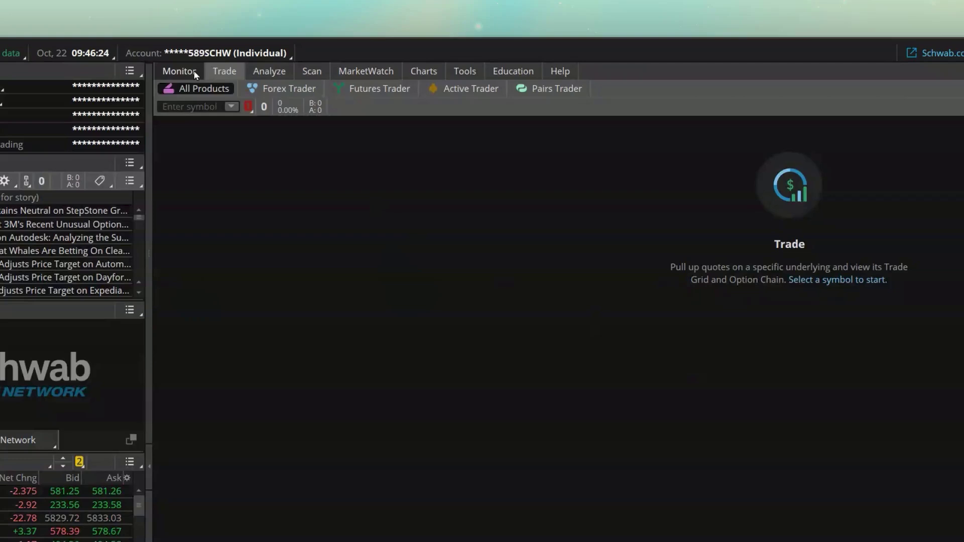
# Step: Return to Activity and Positions on the Monitor page and start a cancel/replace of the working INTC sell order
pyautogui.click(211, 56)
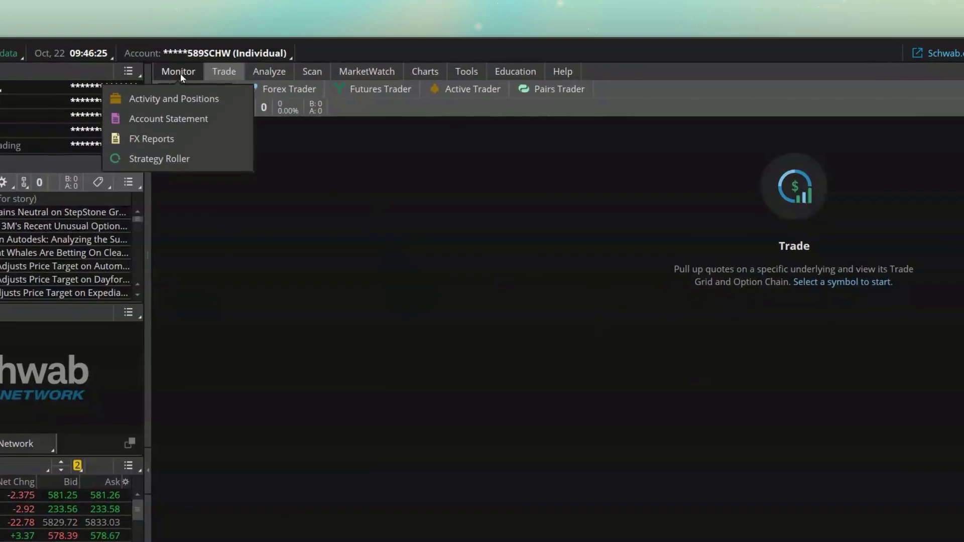
pyautogui.click(180, 74)
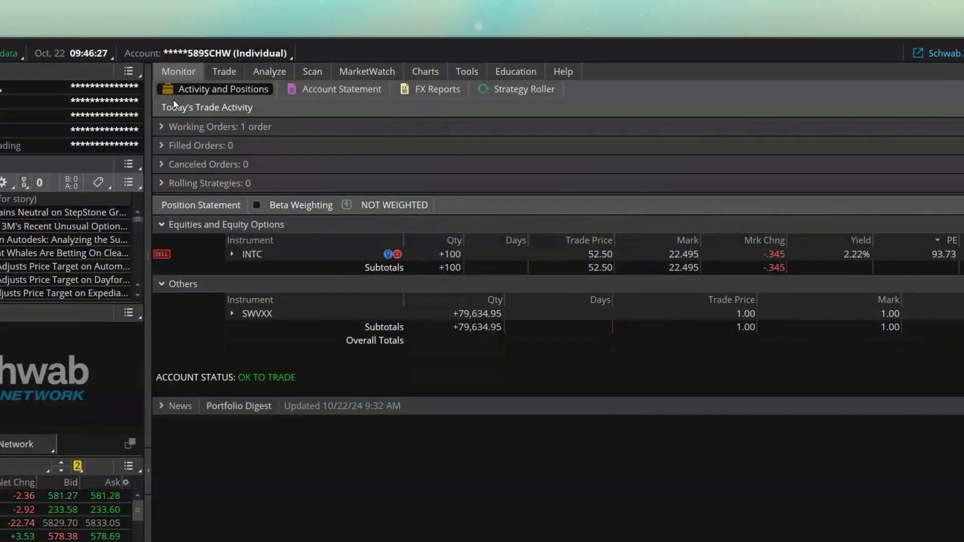
pyautogui.click(161, 127)
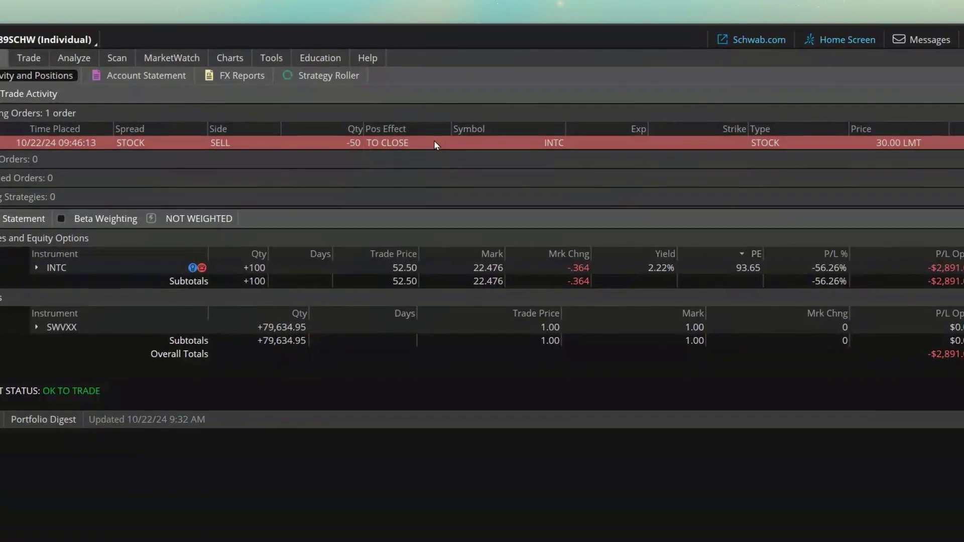
pyautogui.rightClick(435, 145)
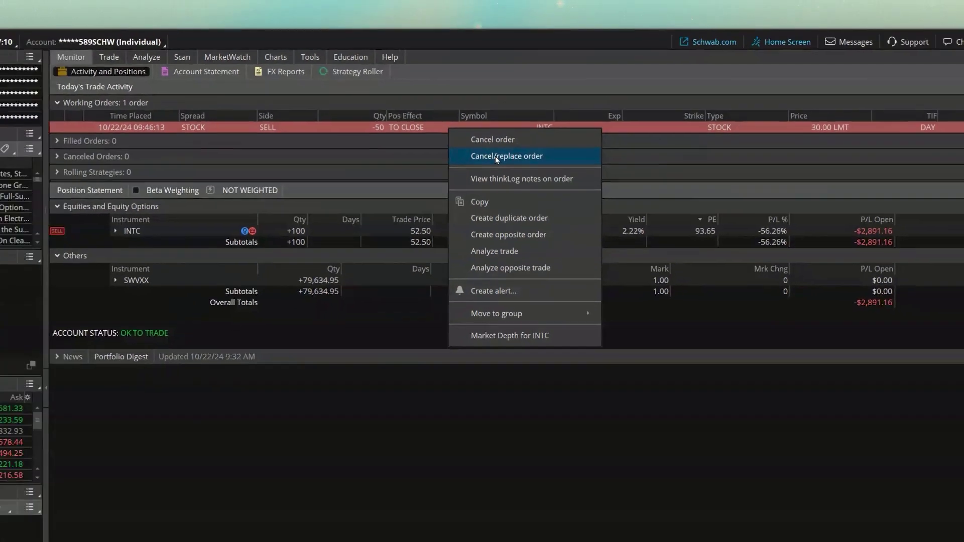
pyautogui.click(495, 178)
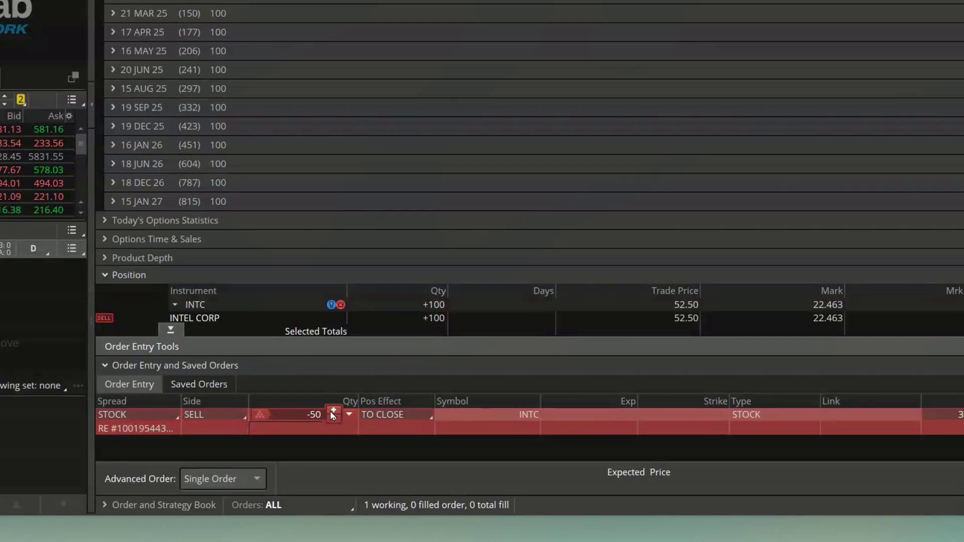
pyautogui.click(332, 411)
pyautogui.click(332, 411)
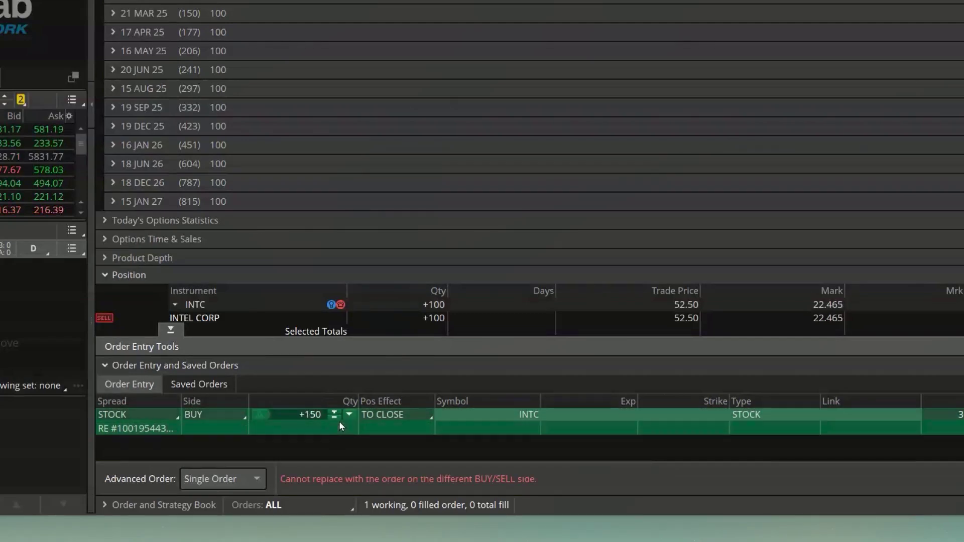
pyautogui.click(338, 420)
pyautogui.click(338, 420)
# Step: Set the replacement order's quantity to 25 shares and its limit price to 35.00
pyautogui.click(321, 415)
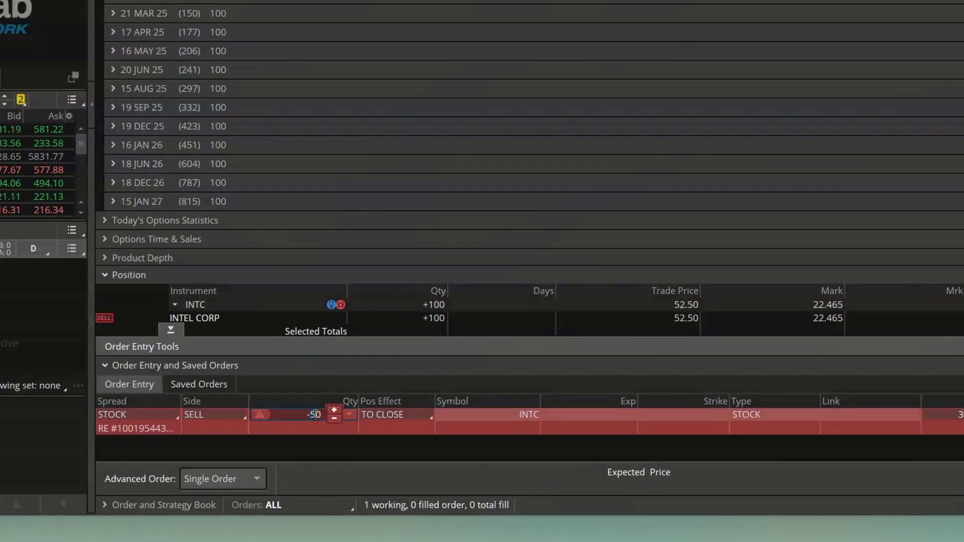
pyautogui.press('BackSpace')
pyautogui.press('BackSpace')
pyautogui.write('25')
pyautogui.press('Return')
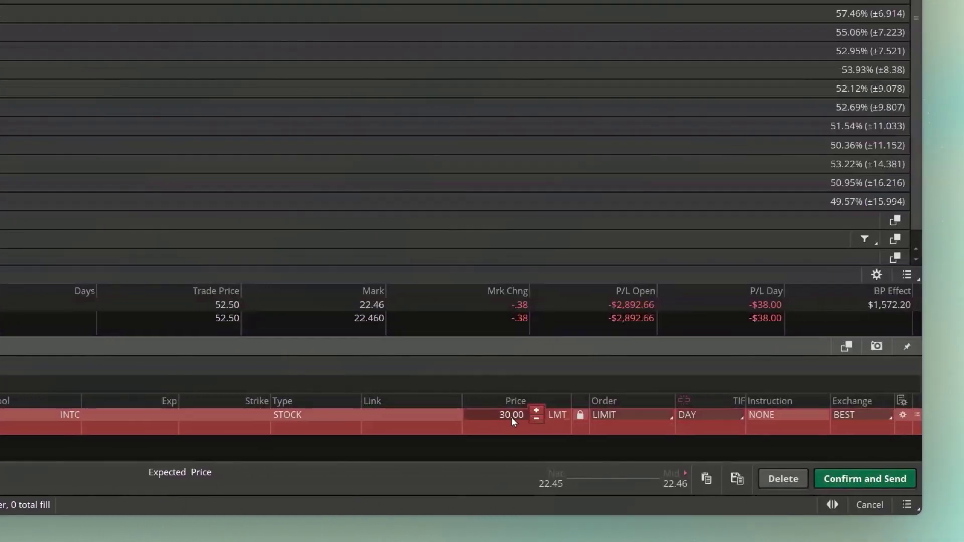
pyautogui.doubleClick(510, 415)
pyautogui.write('35')
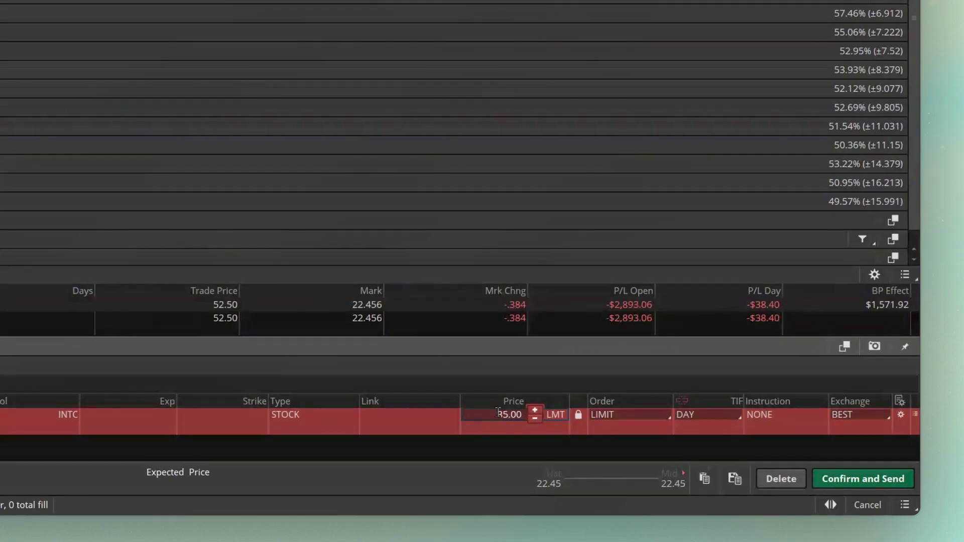
# Step: Set the replacement order's time in force to GTC and confirm and send it
pyautogui.click(688, 414)
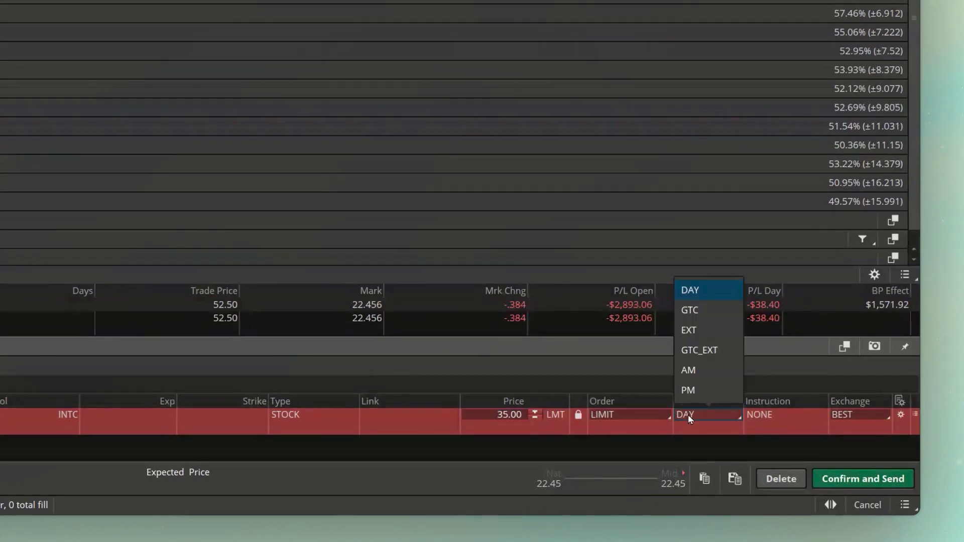
pyautogui.click(689, 310)
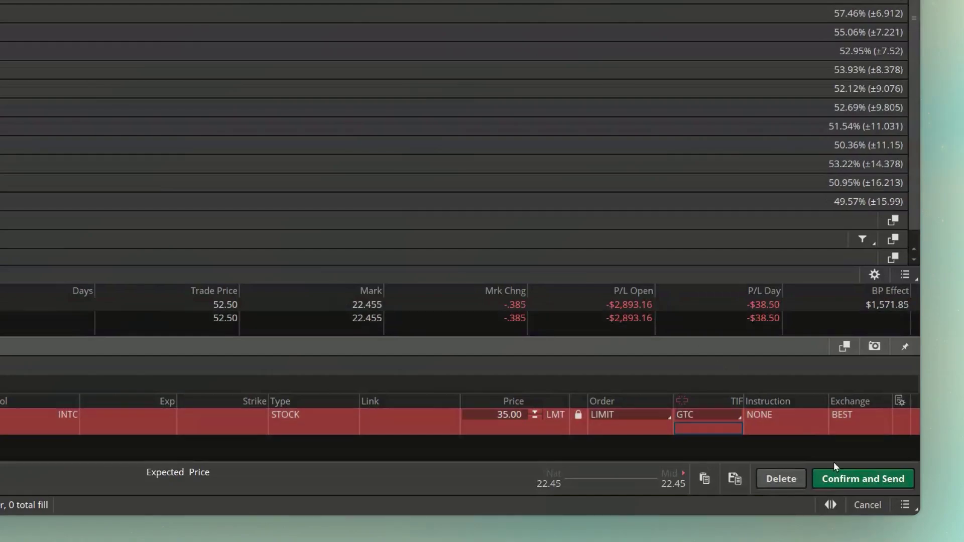
pyautogui.click(860, 479)
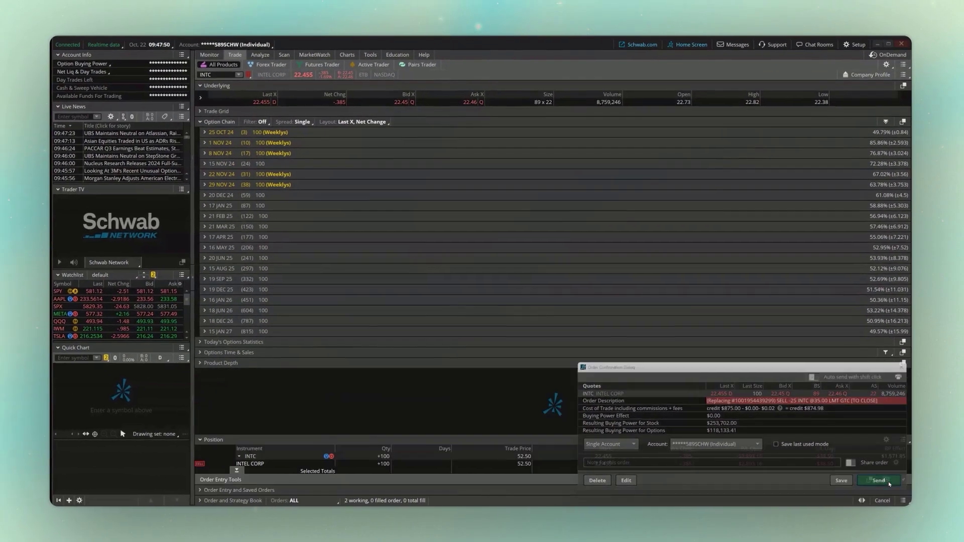
pyautogui.click(888, 482)
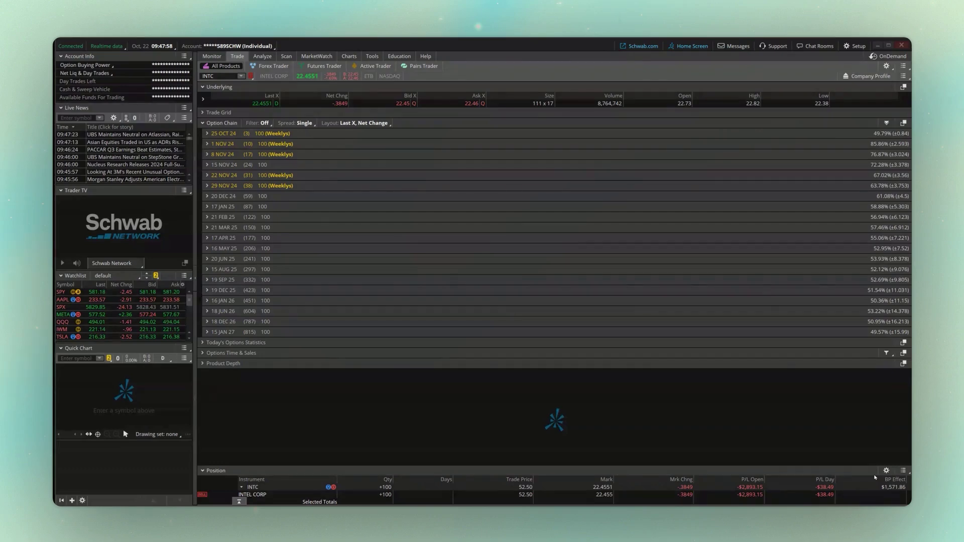
# Step: Return to the Monitor page and view the working order and its available actions from the INTC position's SELL marker
pyautogui.click(213, 57)
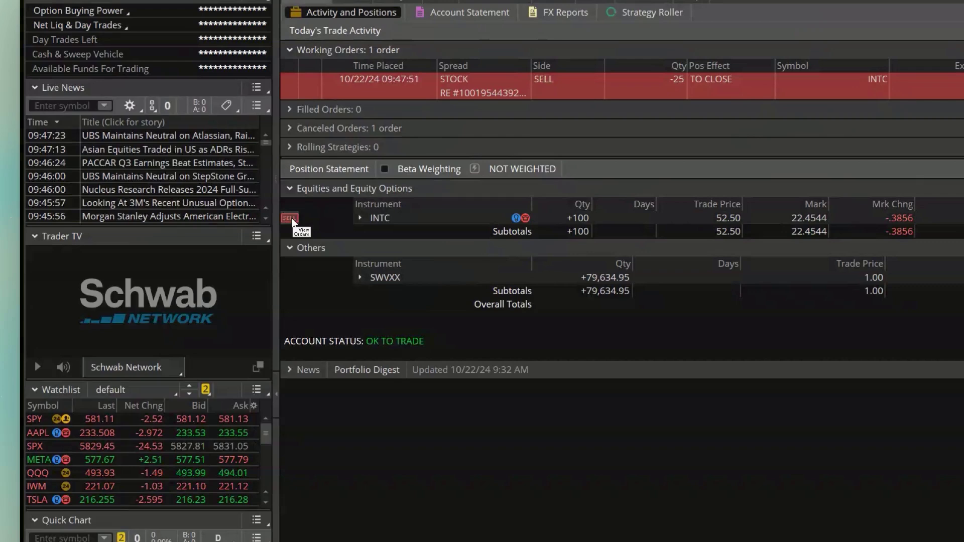
pyautogui.click(294, 220)
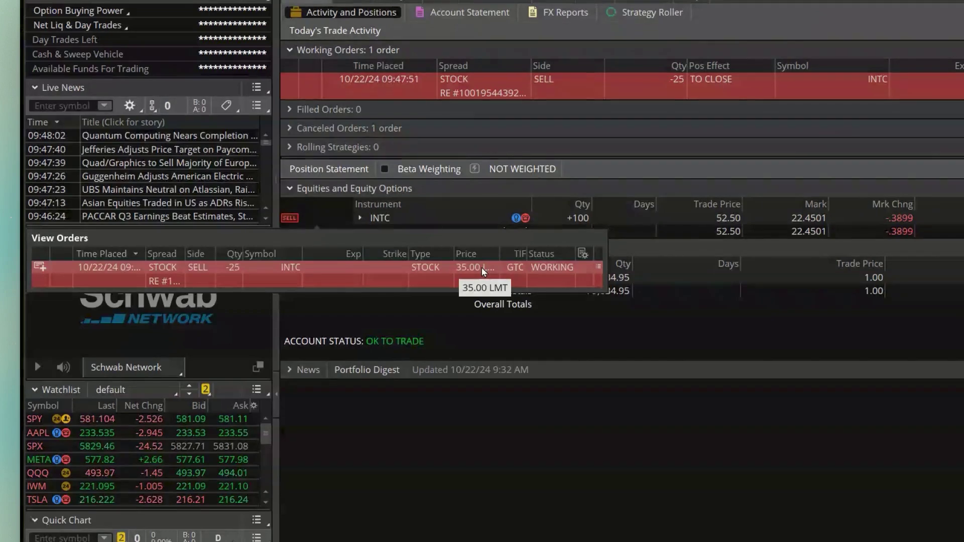
pyautogui.rightClick(330, 271)
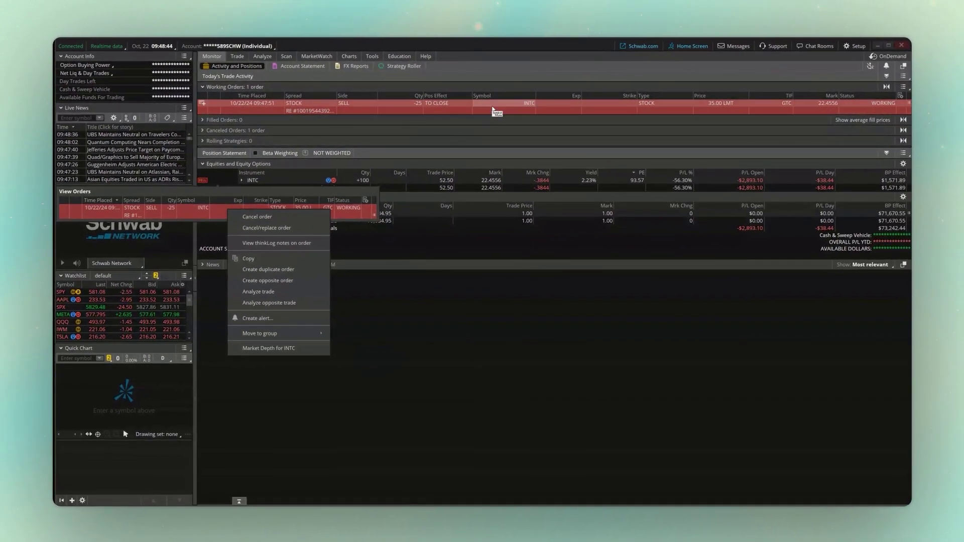
pyautogui.click(496, 107)
# Step: Cancel the working INTC sell order and expand the list of canceled orders
pyautogui.rightClick(497, 104)
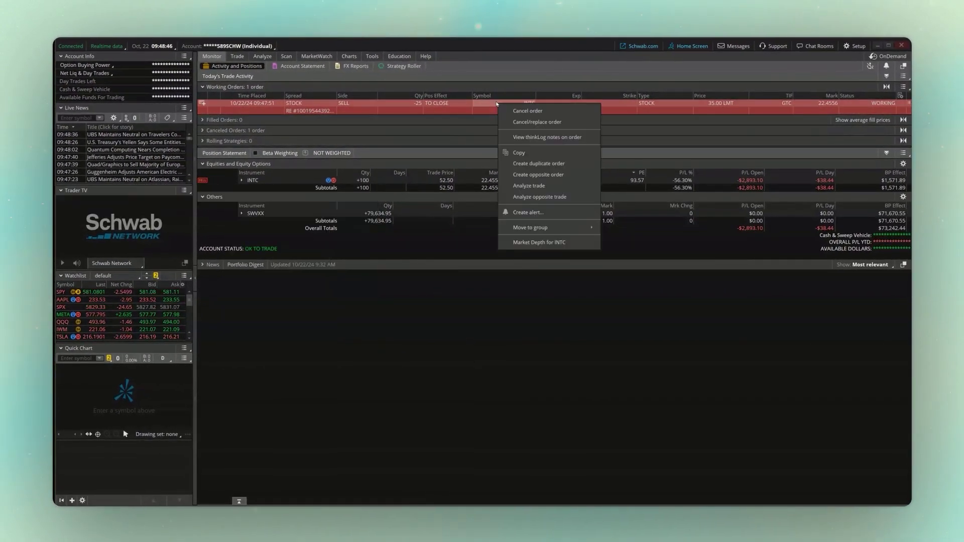
pyautogui.click(530, 111)
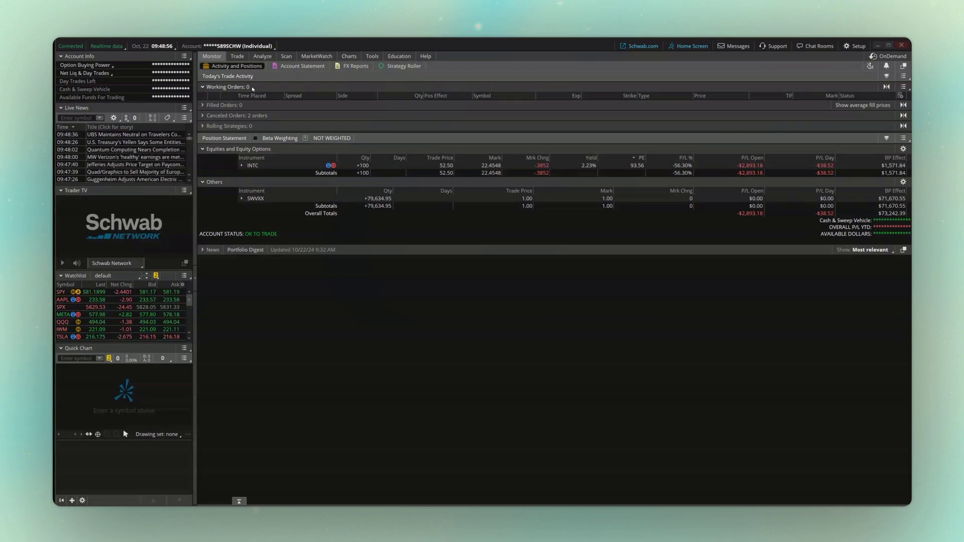
pyautogui.click(207, 117)
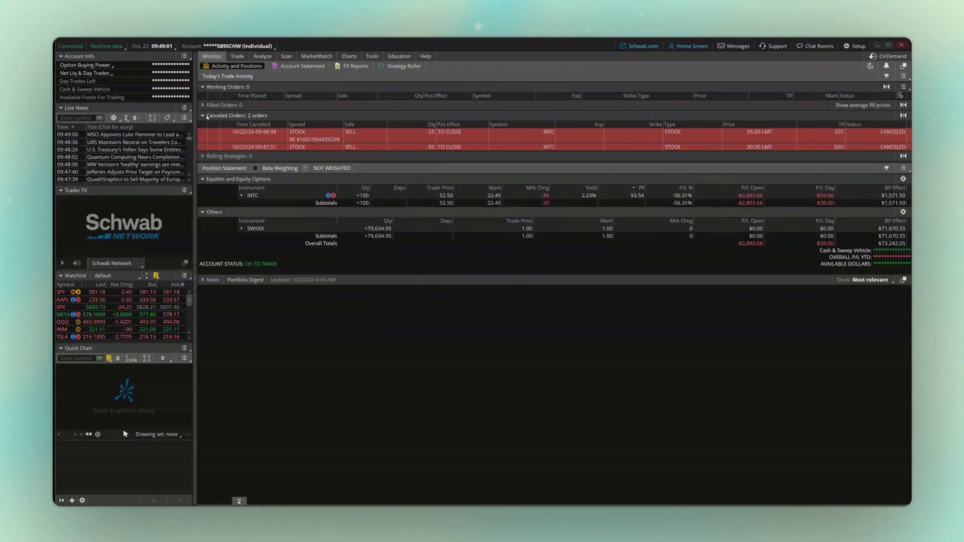